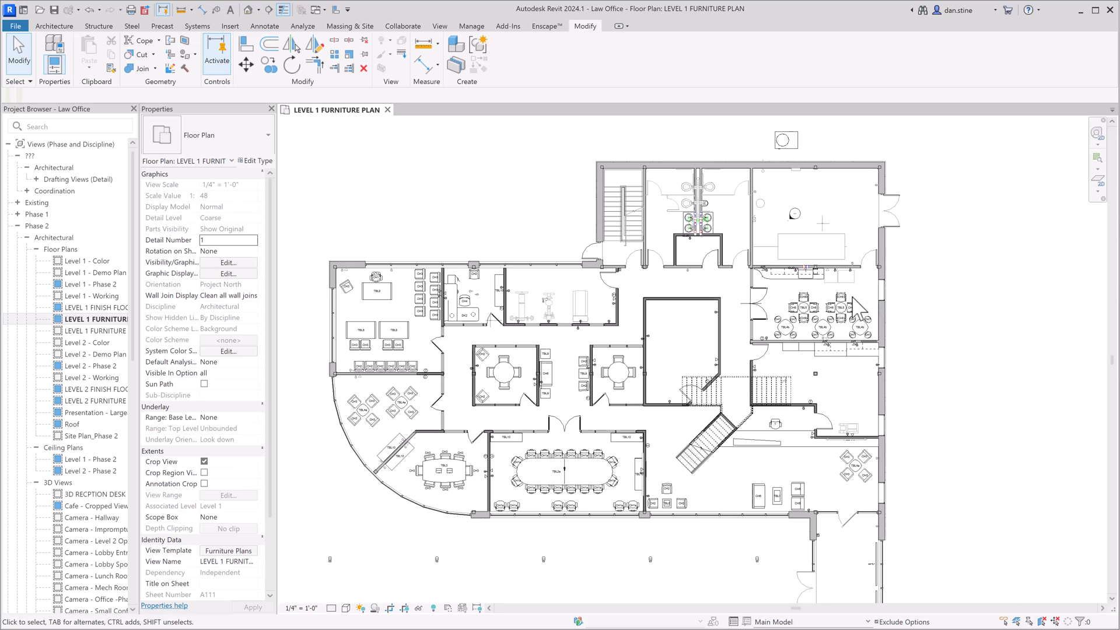
Try to move the partition wall behind the break room counter 1'-6" away from the counter.
scroll(844, 300, up, 8)
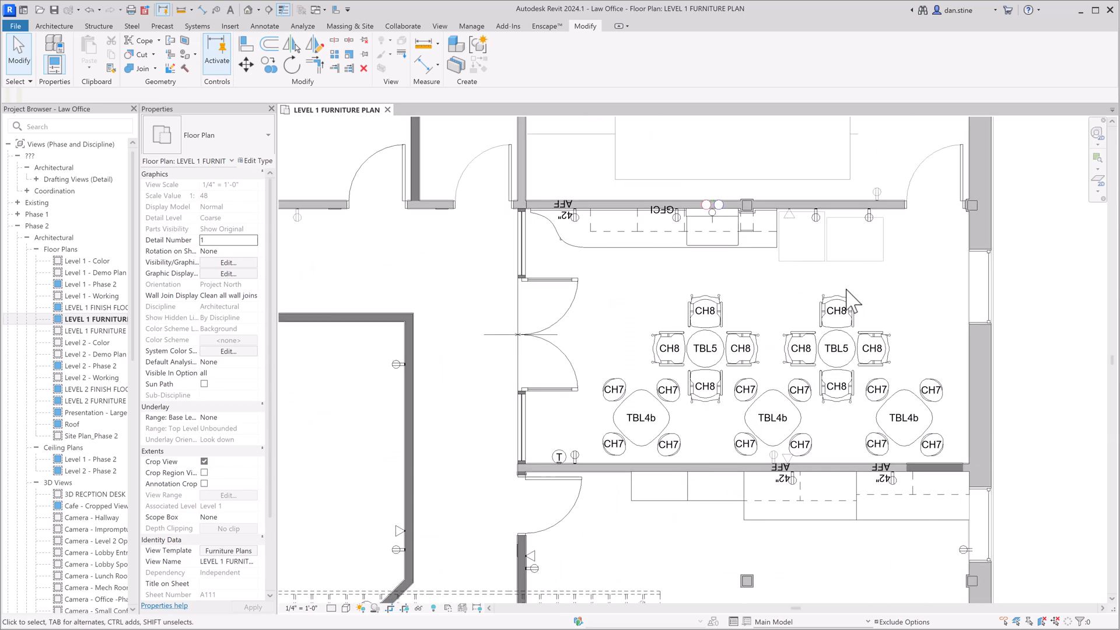
middle_drag(914, 269, 871, 314)
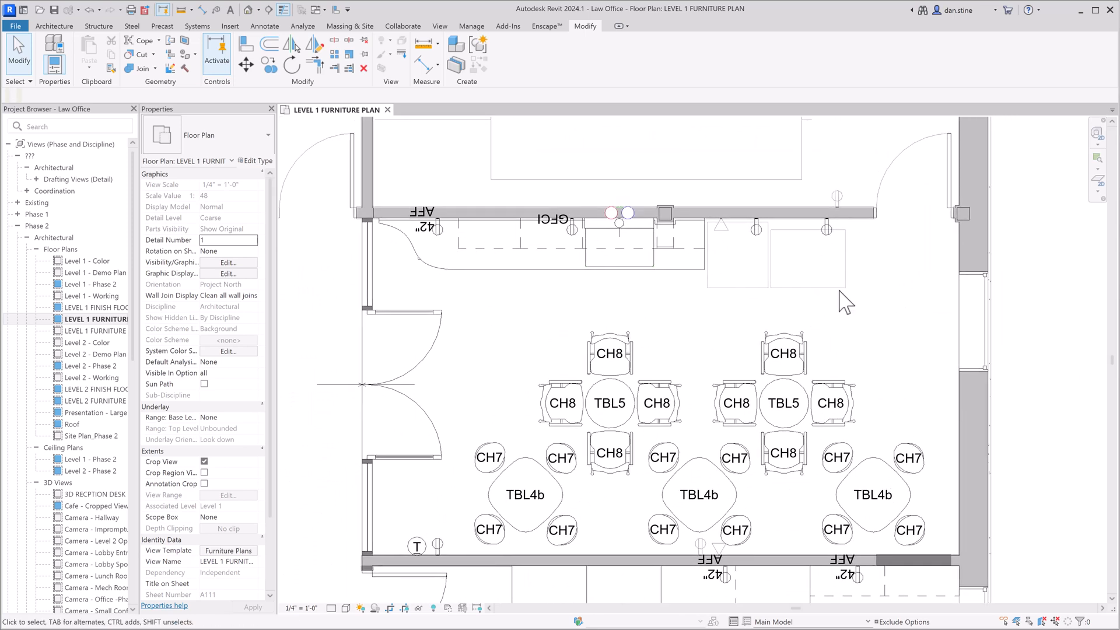
click(475, 211)
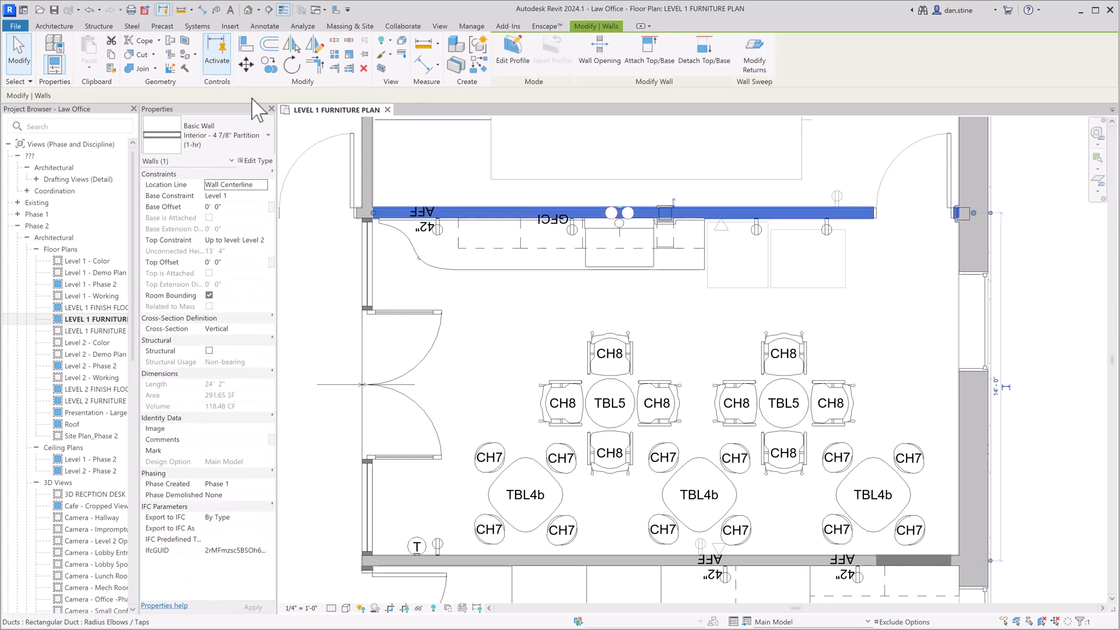
click(246, 64)
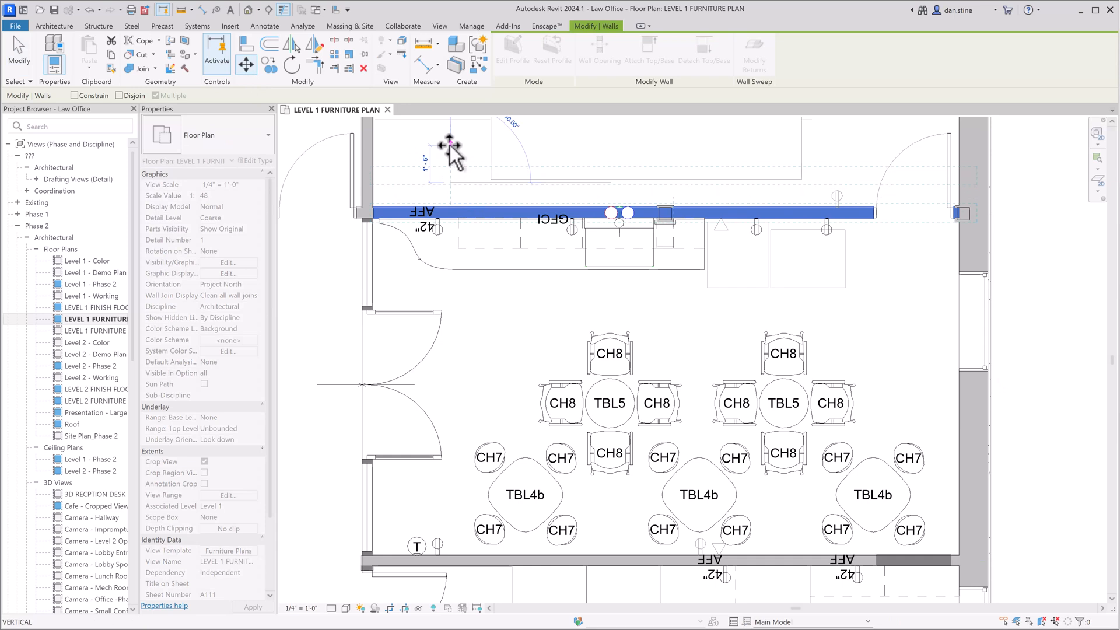
click(449, 145)
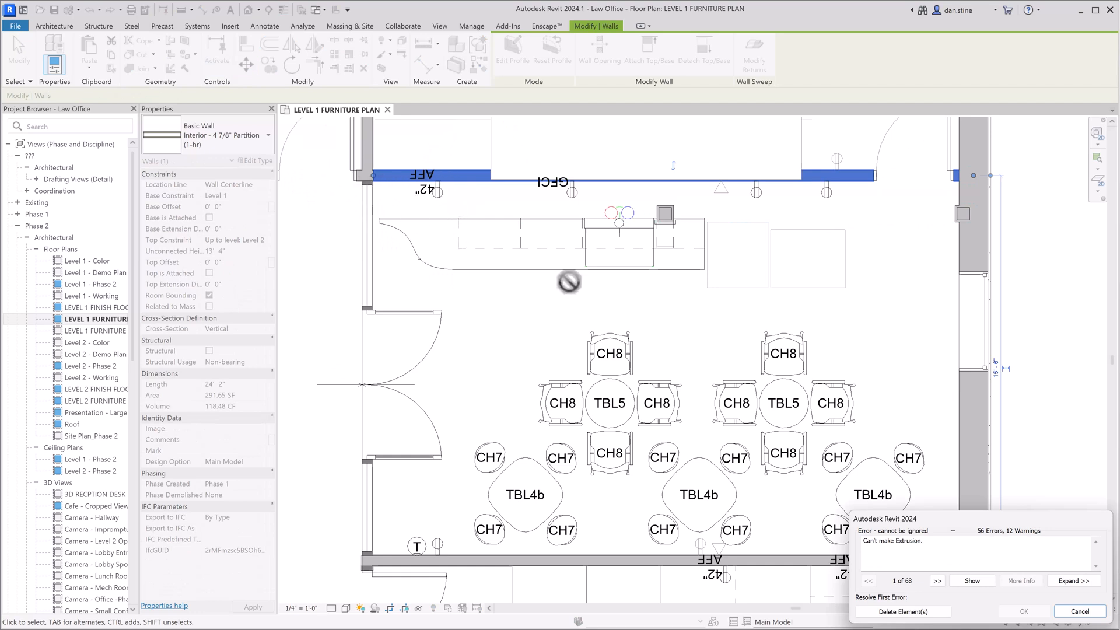
drag(1059, 522, 958, 345)
click(977, 435)
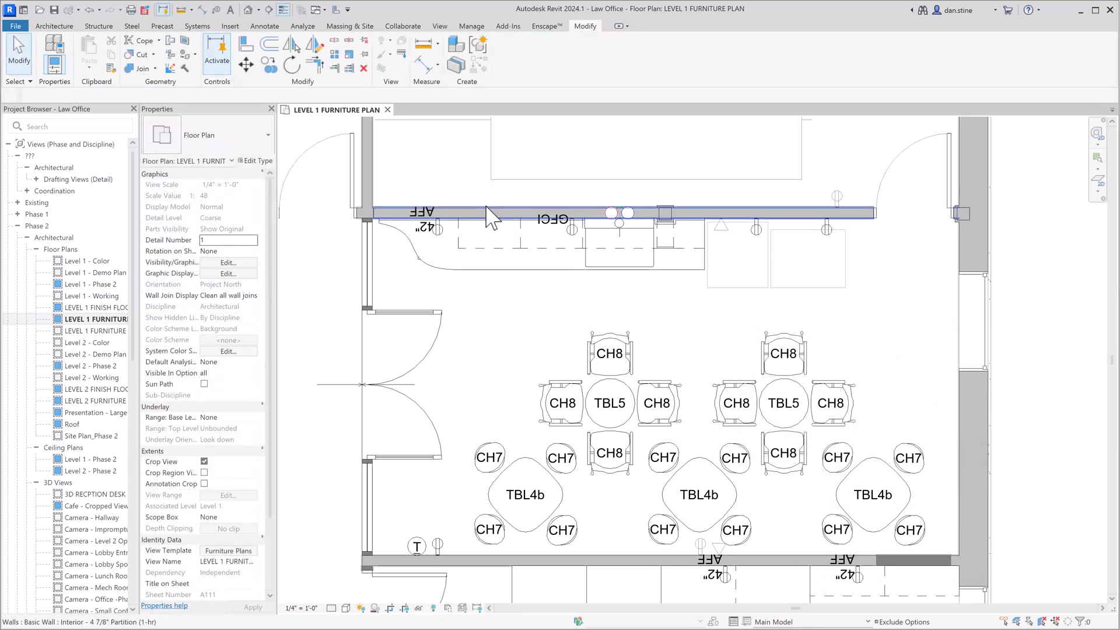
Move the partition wall about 1'-1" away from the counter with Disjoin enabled, accepting the deletion of affected elements.
click(490, 217)
click(246, 65)
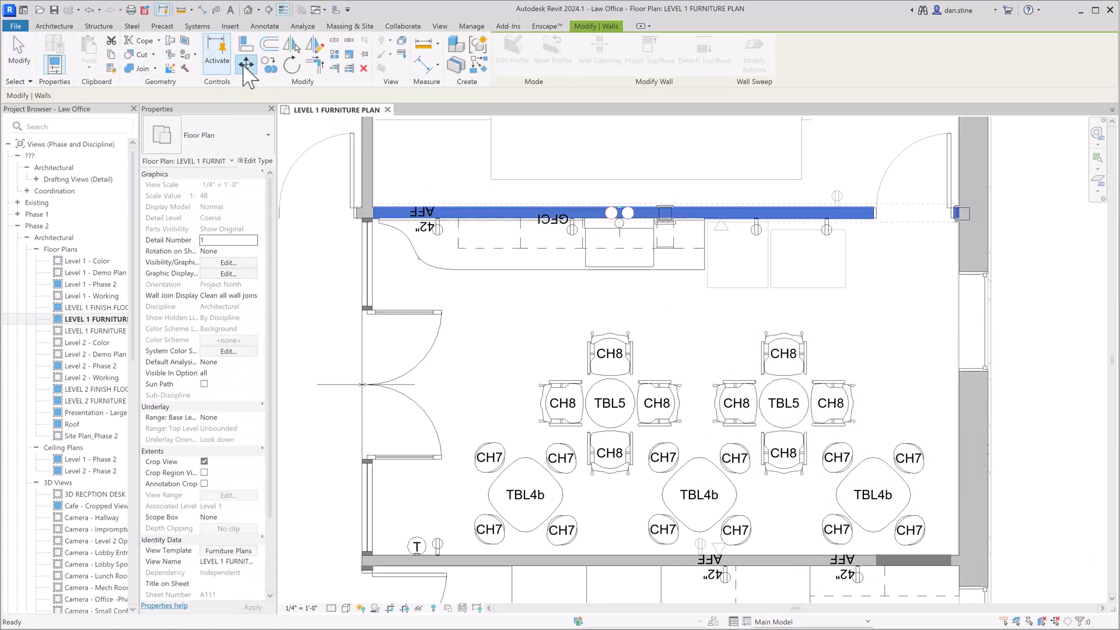
click(119, 95)
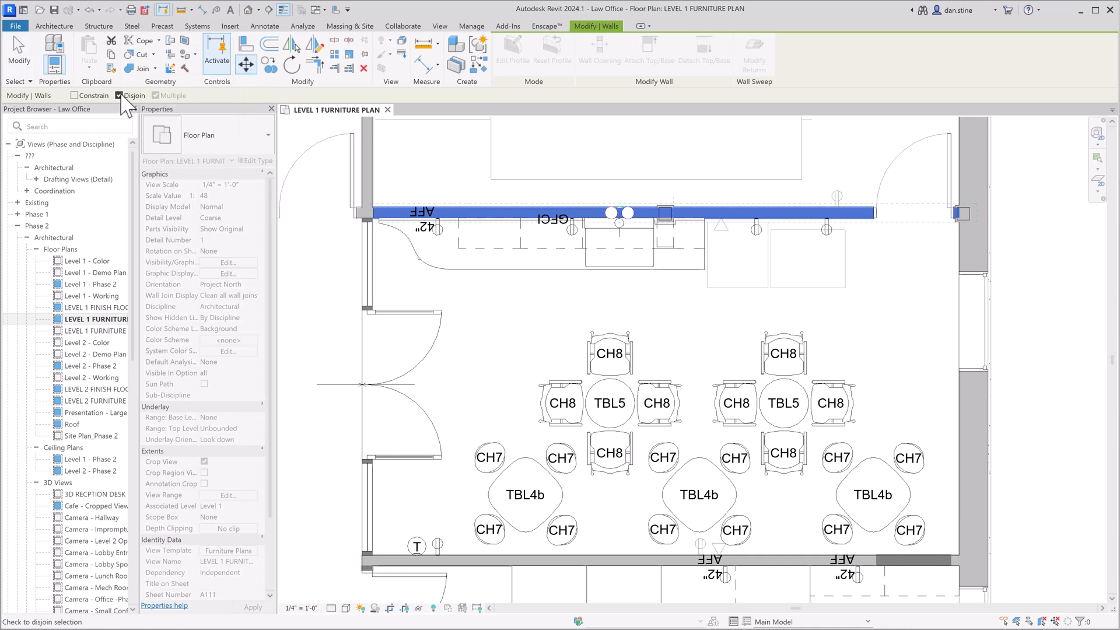
click(429, 202)
click(419, 153)
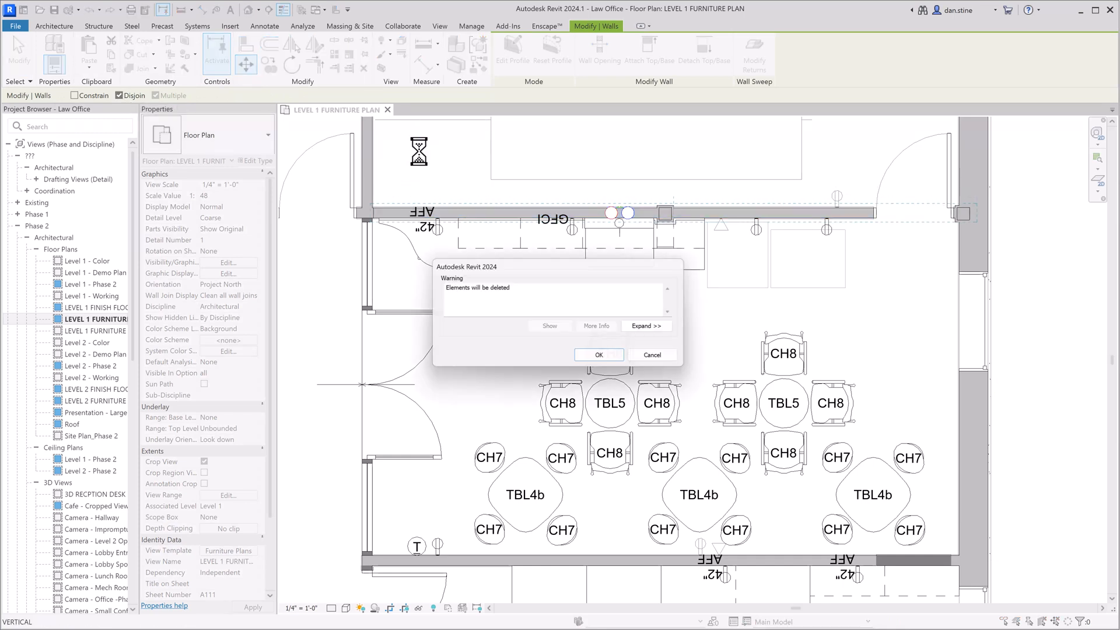
click(599, 354)
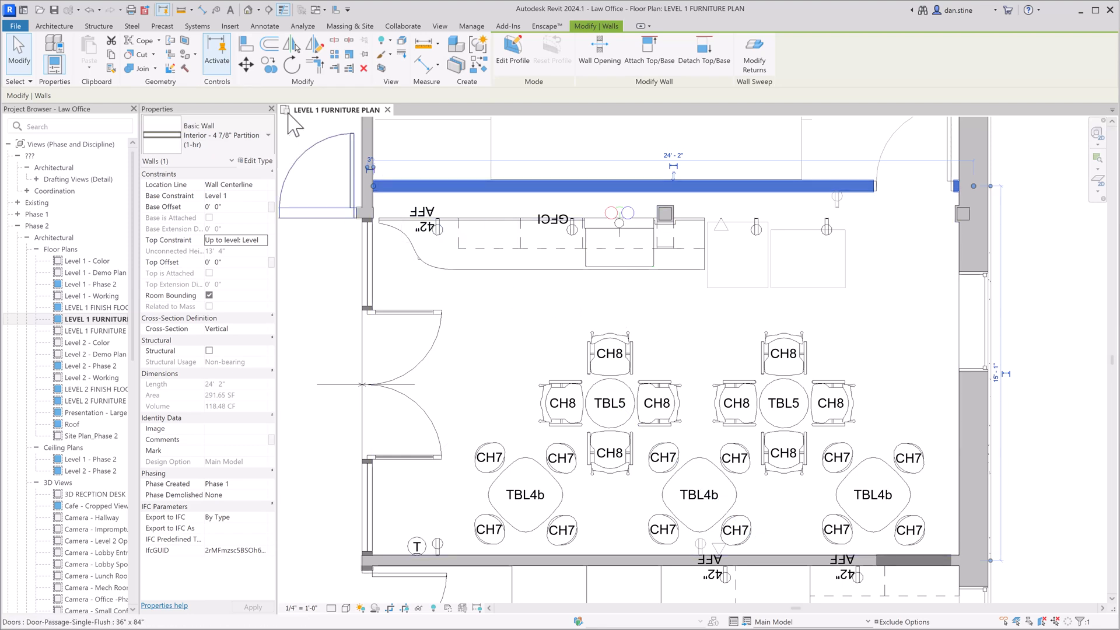
Move the partition wall back about 1'-0 1/2" against the counter with Disjoin turned off.
click(246, 64)
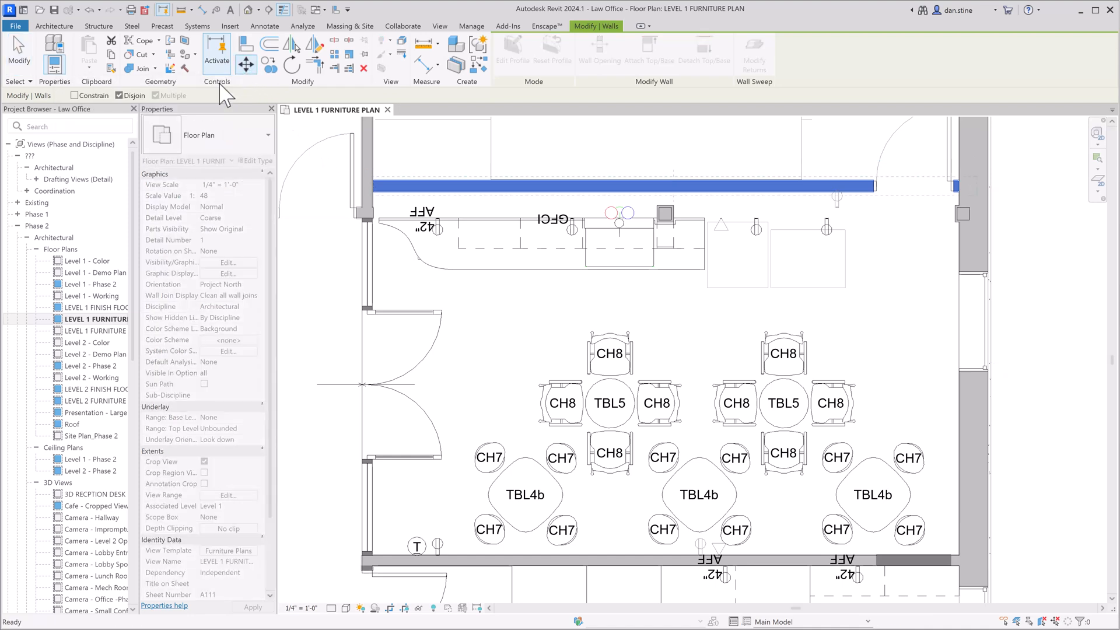
click(134, 97)
click(120, 96)
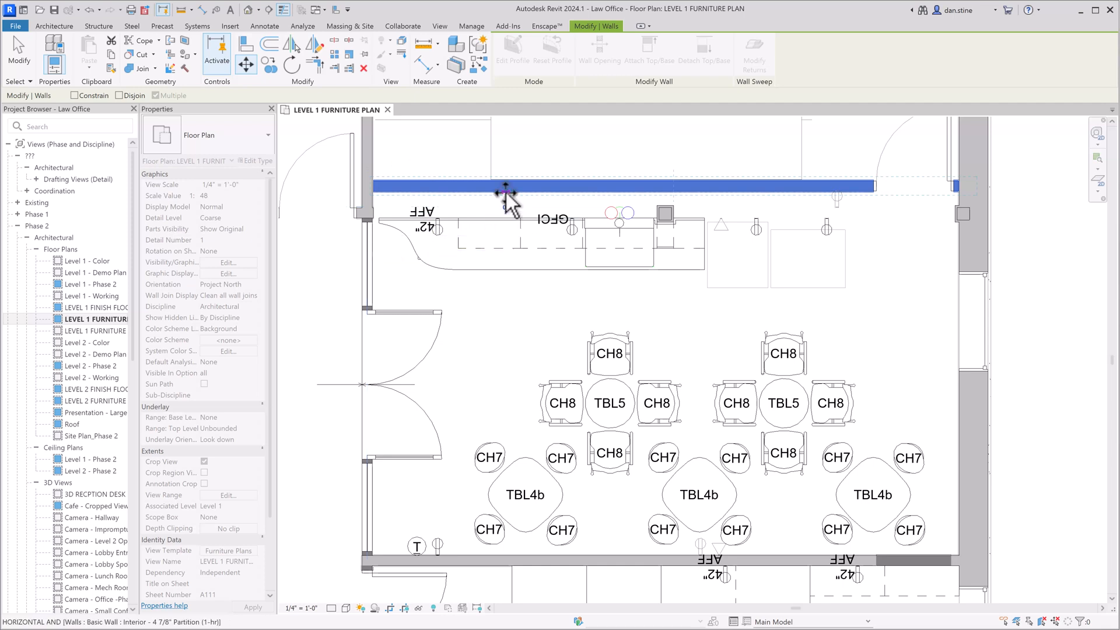
drag(505, 192, 505, 216)
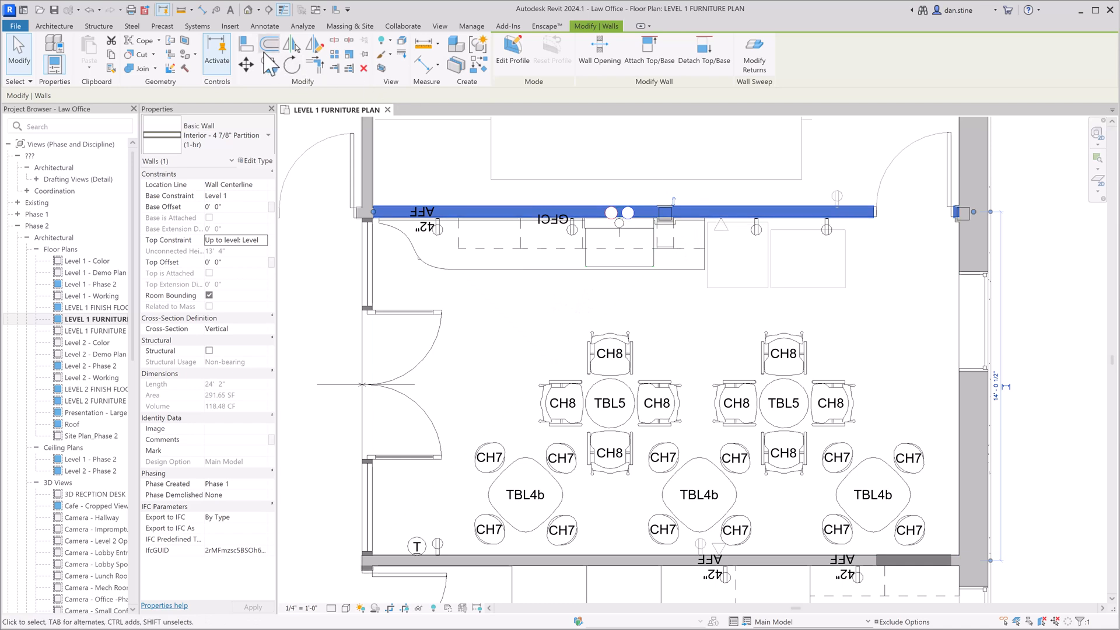
Try moving the partition wall 1'-0" away from the counter by deleting the failing elements, and check the wall cabinet's properties.
click(245, 65)
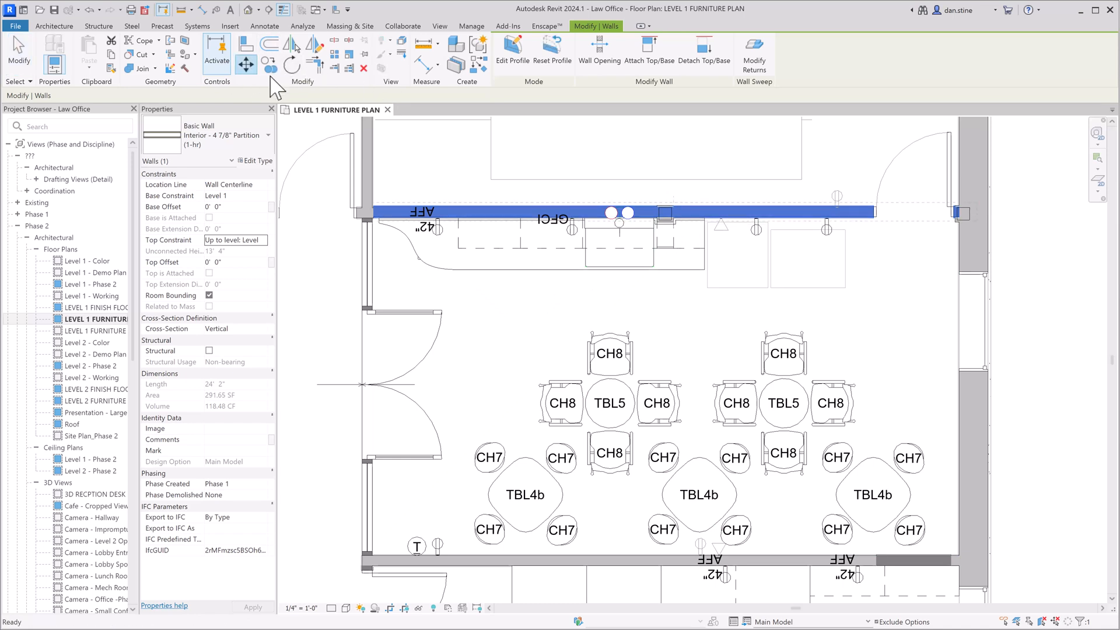
click(718, 200)
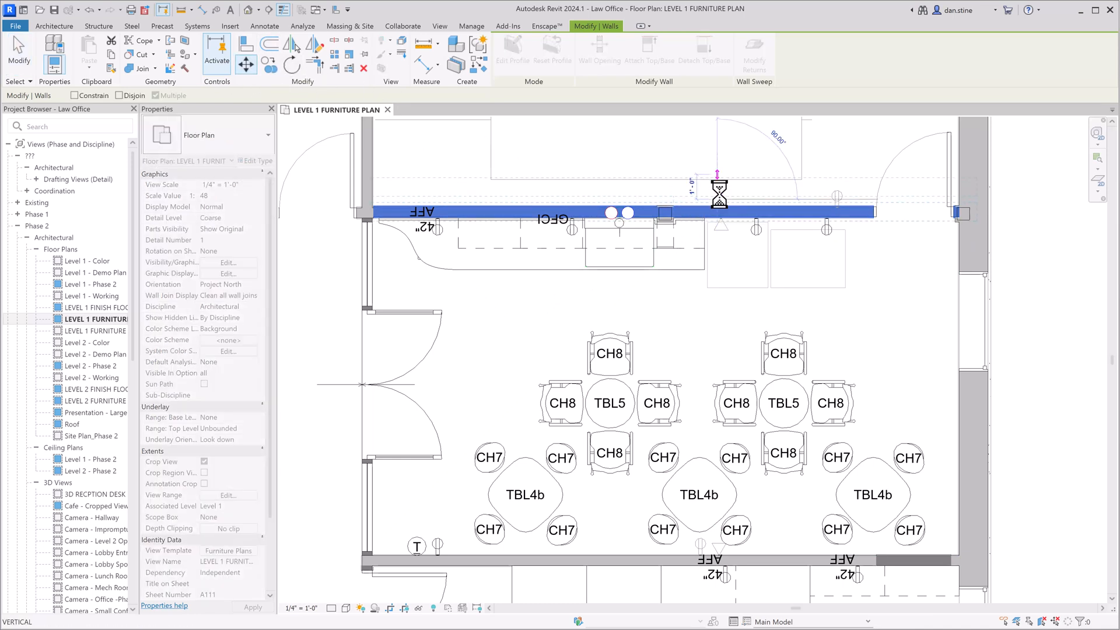
click(718, 175)
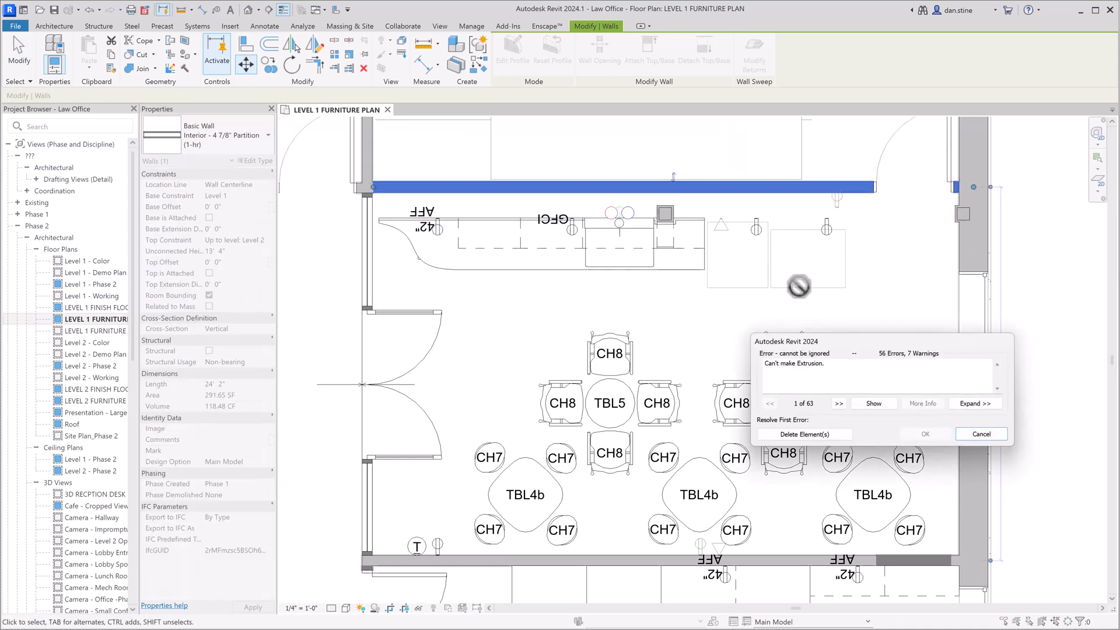
click(806, 435)
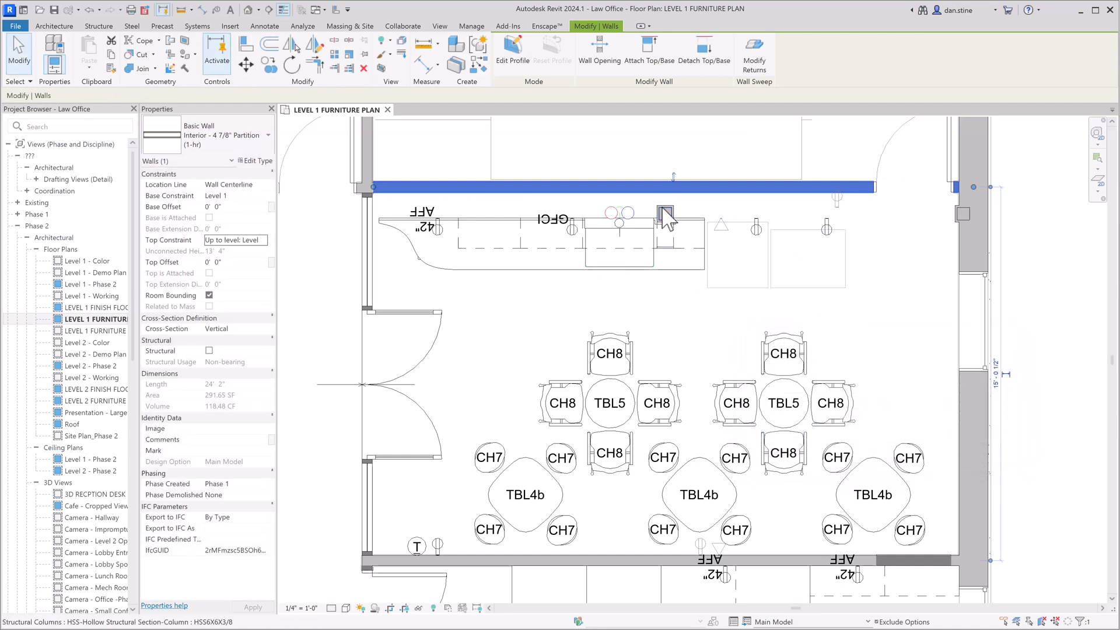
click(557, 249)
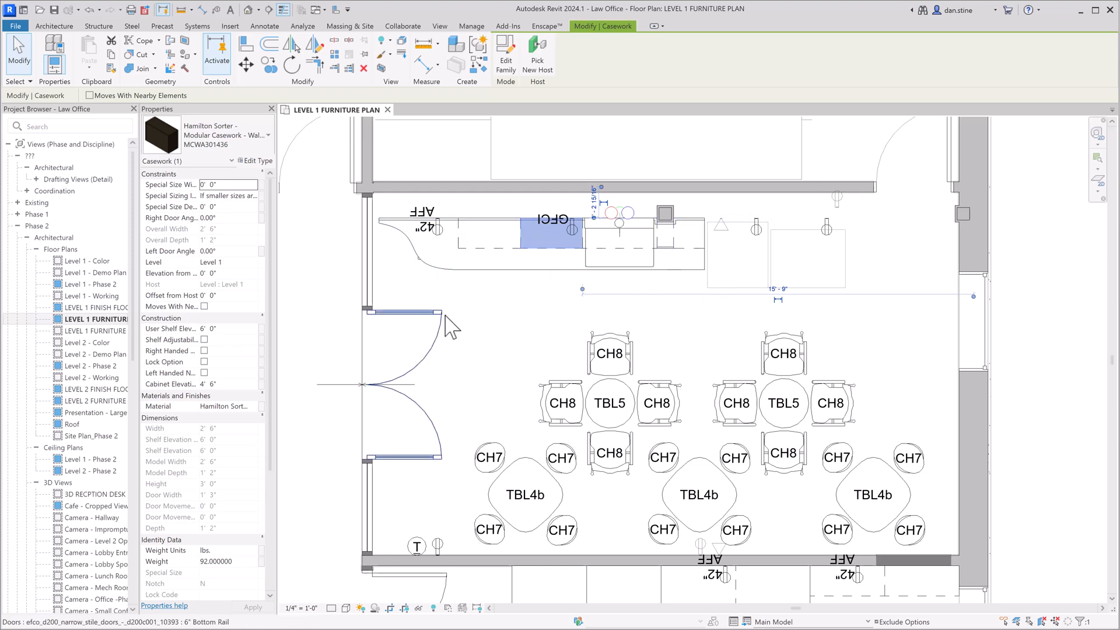
click(500, 320)
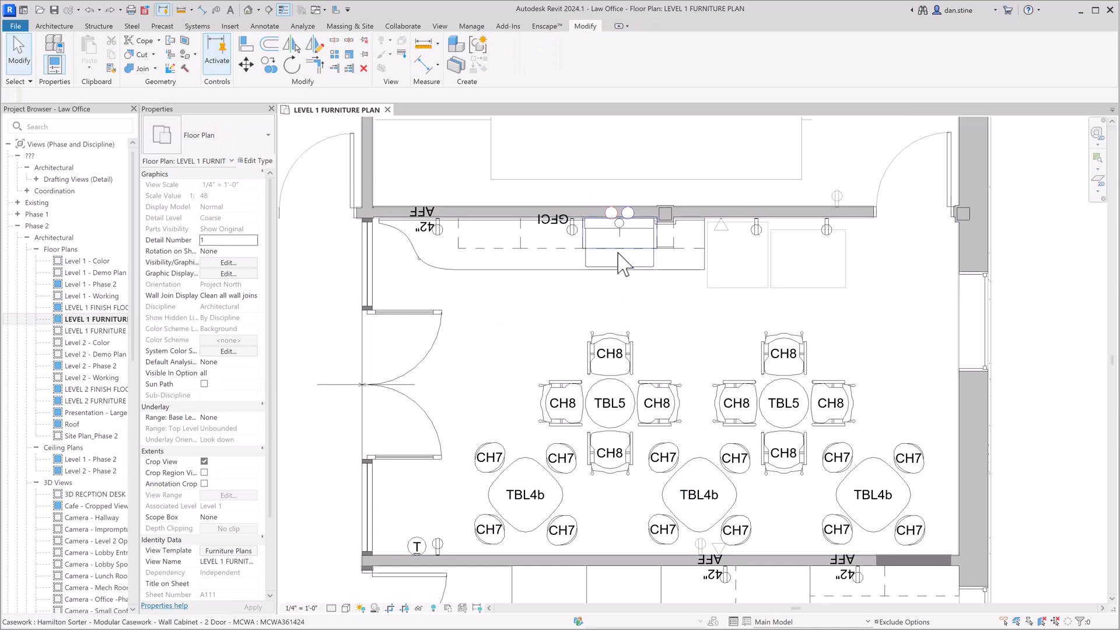
Enable Moves With Nearby Elements for the Vending - Candy machine beside the refrigerator.
click(808, 288)
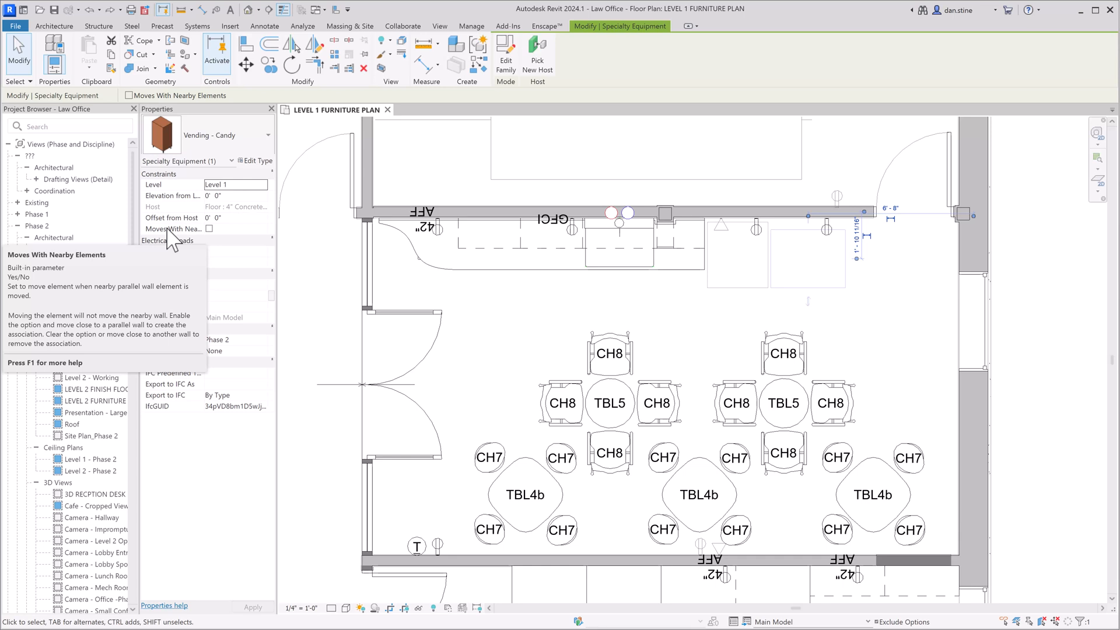
click(208, 229)
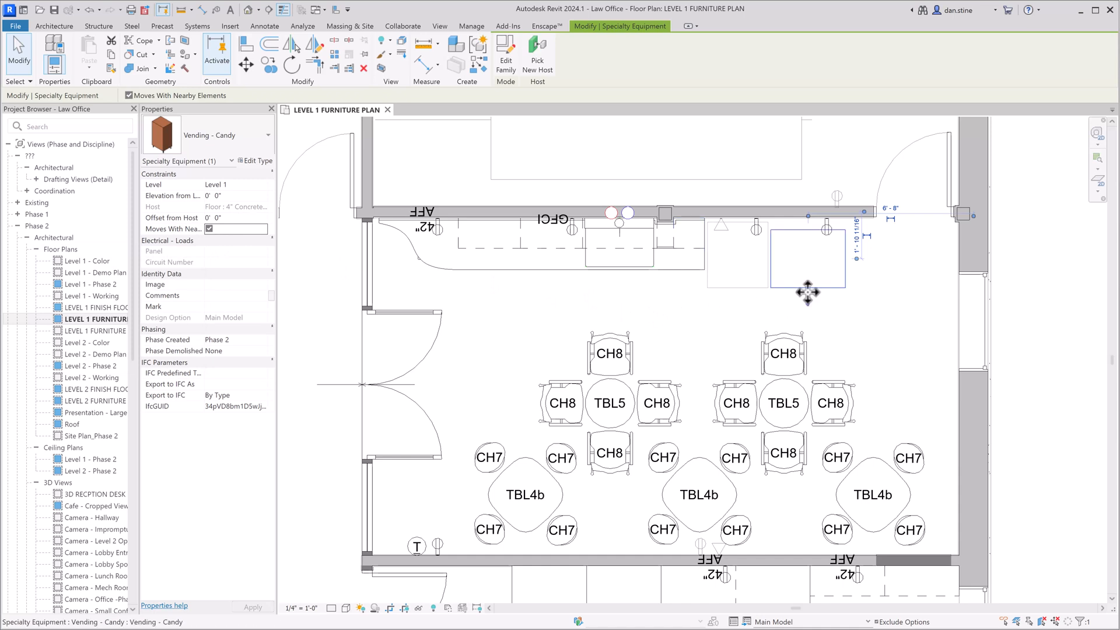
Try moving the partition wall 9" away from the counter to test whether the vending machine follows.
click(774, 208)
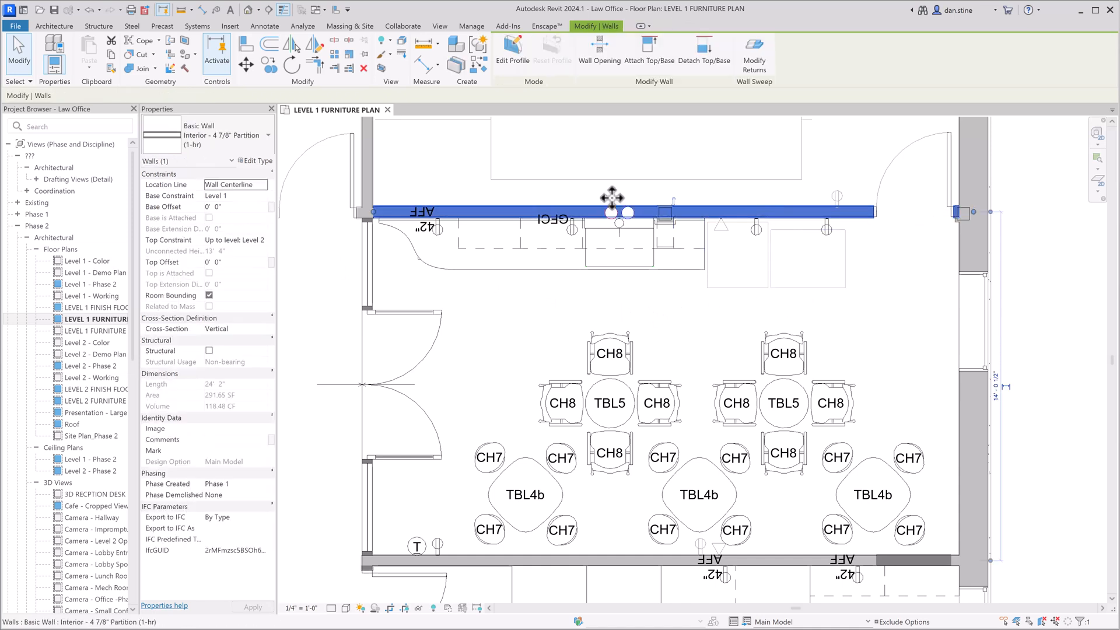
click(245, 66)
click(439, 171)
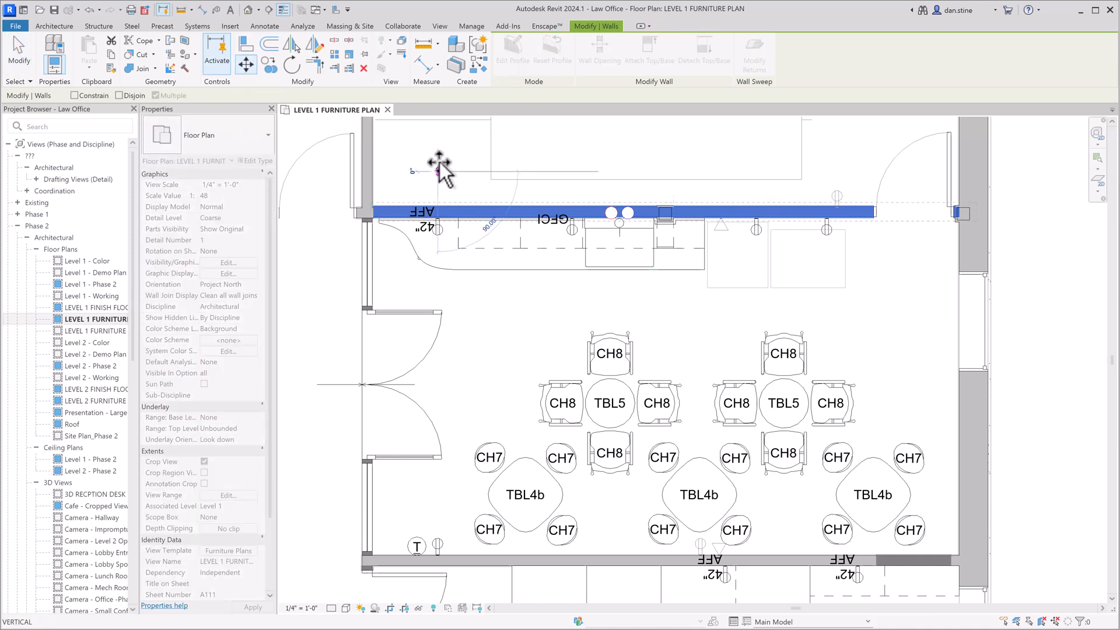
click(438, 153)
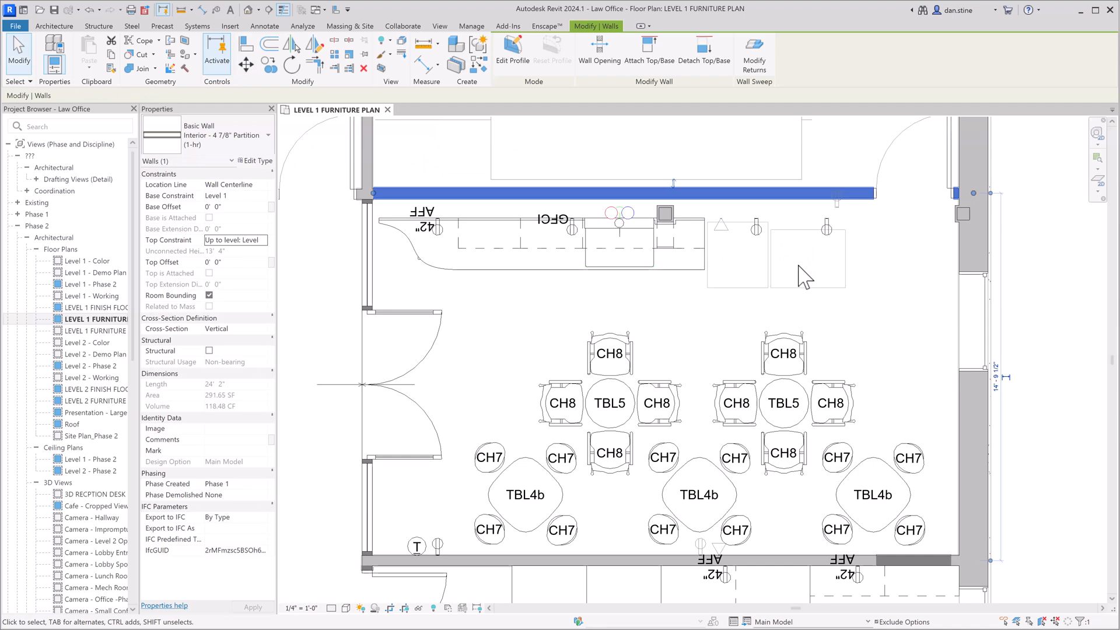
key(Escape)
Cut the vending machine and paste it back aligned to the same place.
click(813, 287)
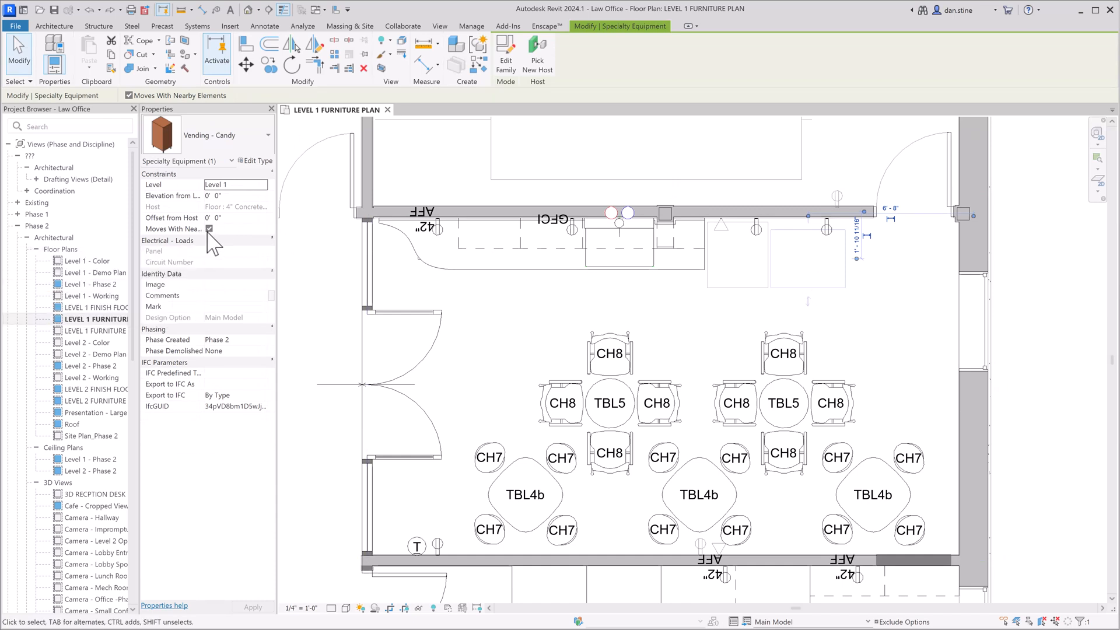
click(286, 243)
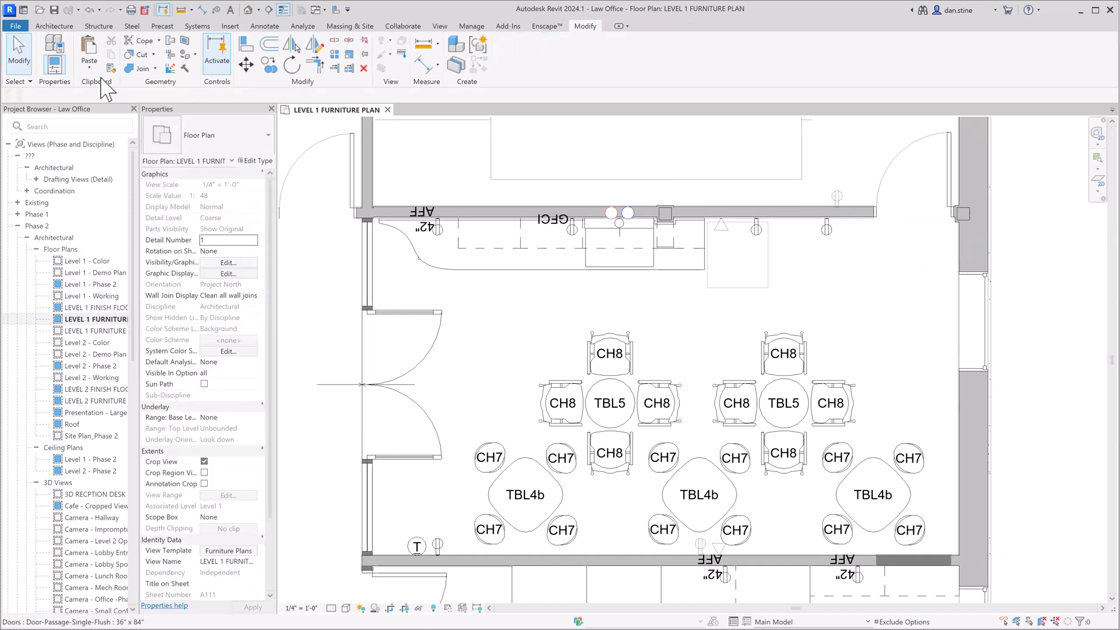
click(89, 67)
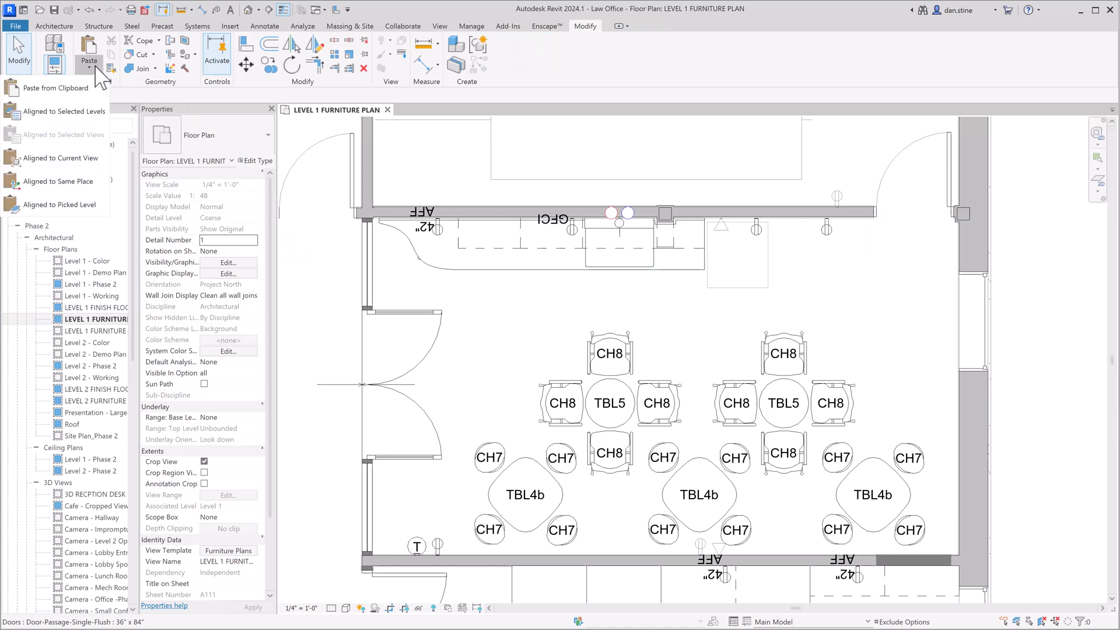
click(82, 184)
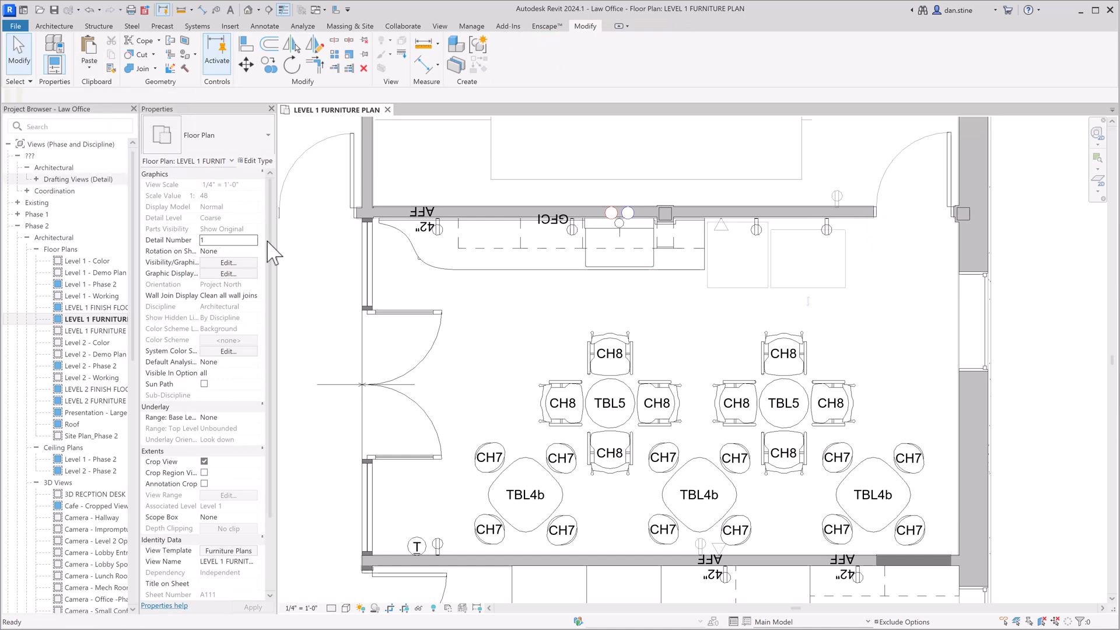
Move the partition wall 9" away from the counter again, deleting the elements in error.
click(505, 213)
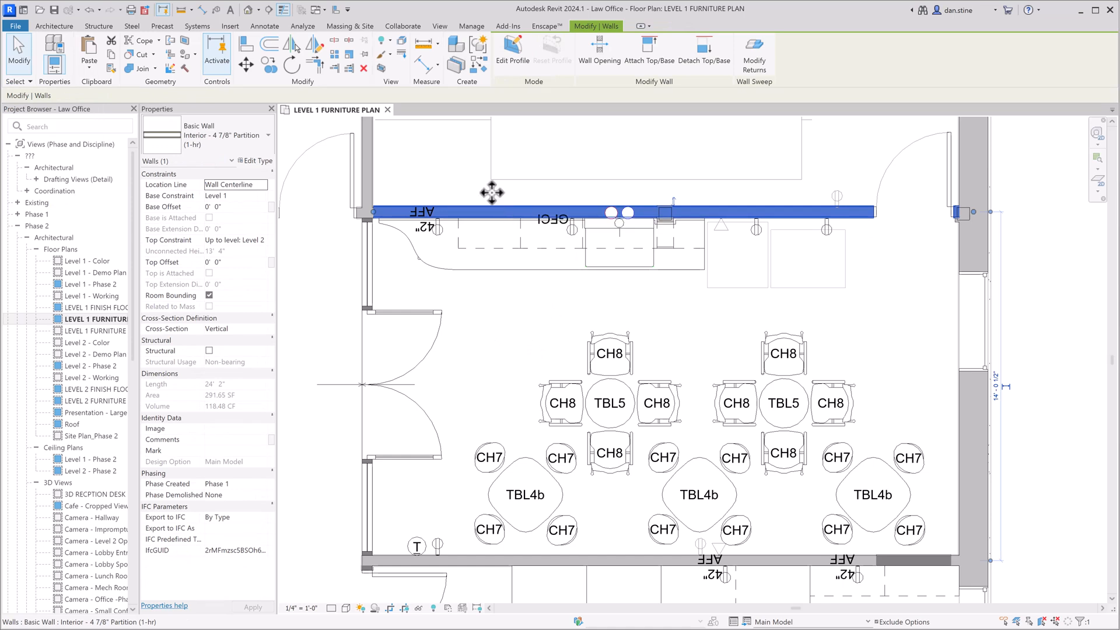
click(426, 166)
click(426, 147)
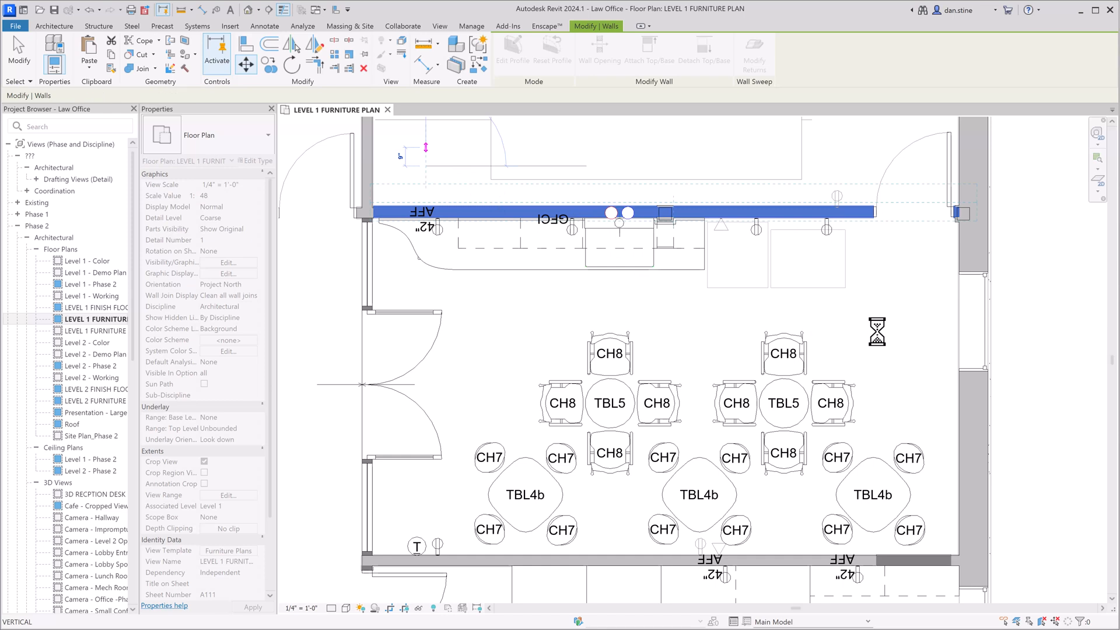
click(821, 435)
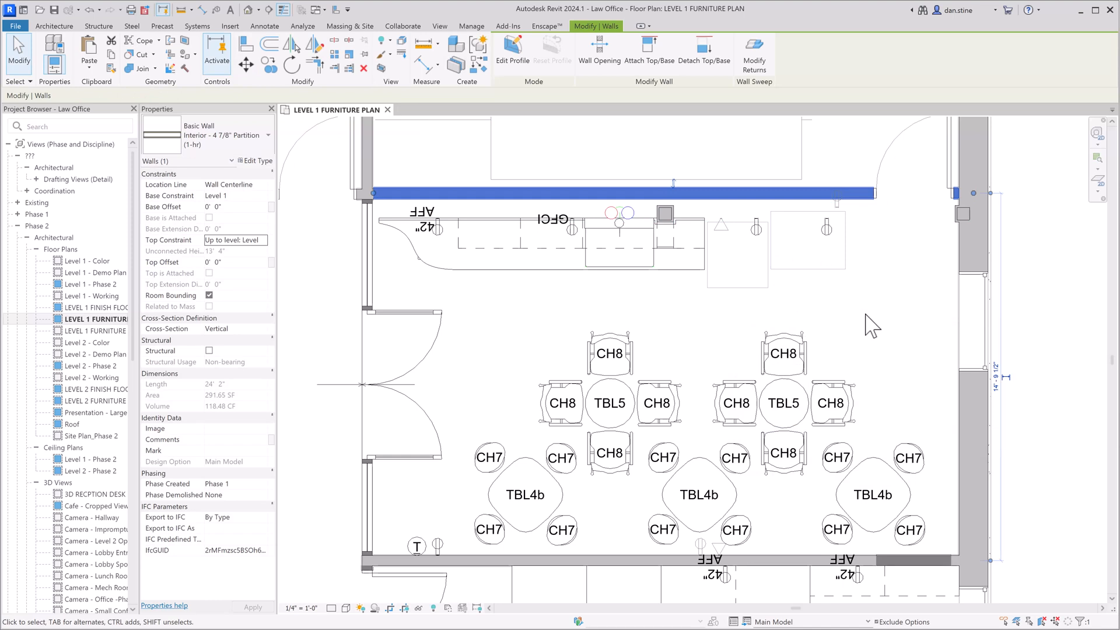
Move the partition wall back about 9 1/2" against the counter.
click(245, 64)
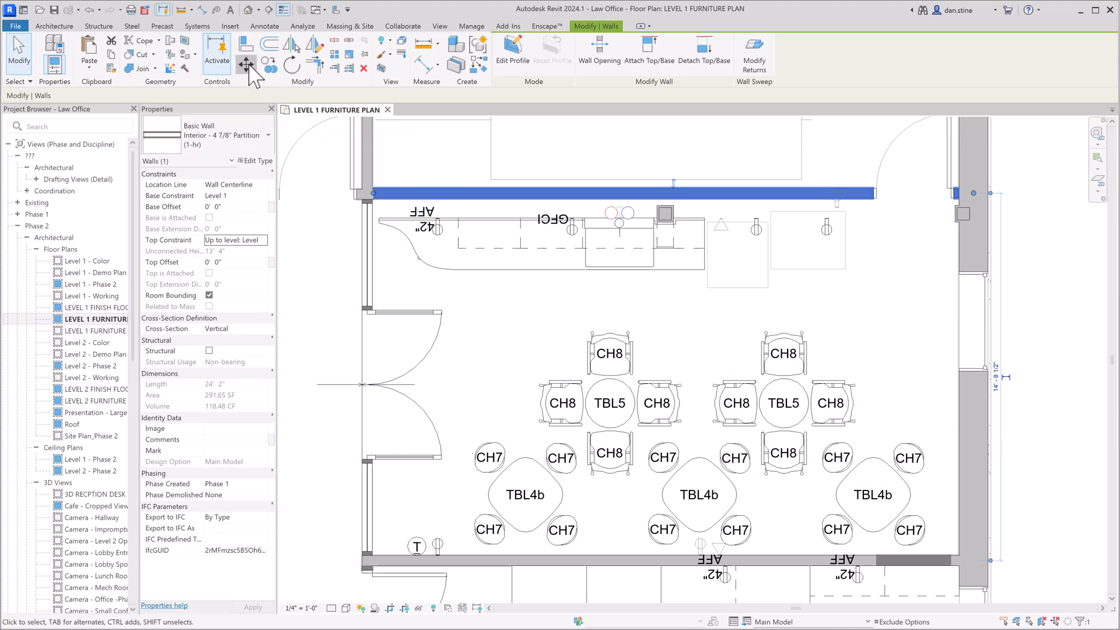
click(452, 198)
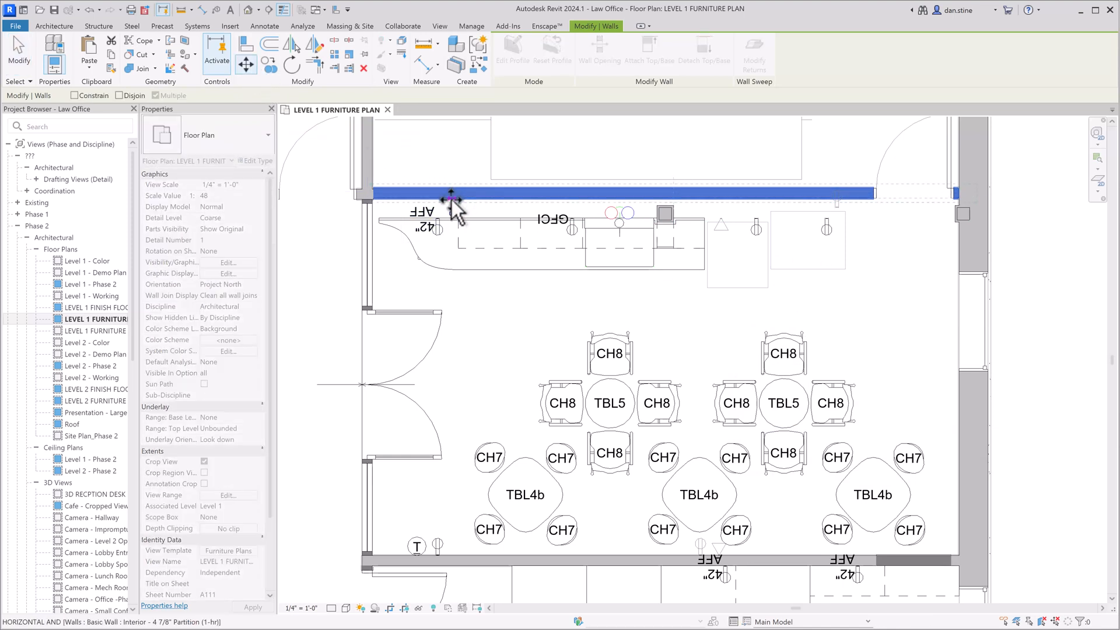
click(452, 217)
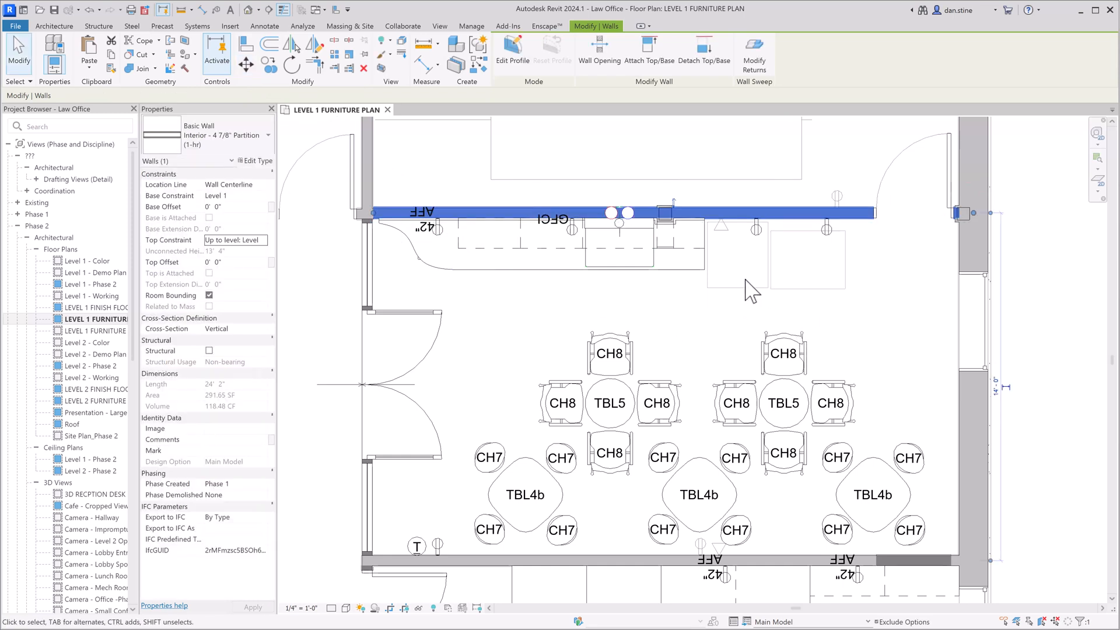
Examine the Moves With Nearby Elements setting of the refrigerator, the counter and a wall cabinet.
click(749, 299)
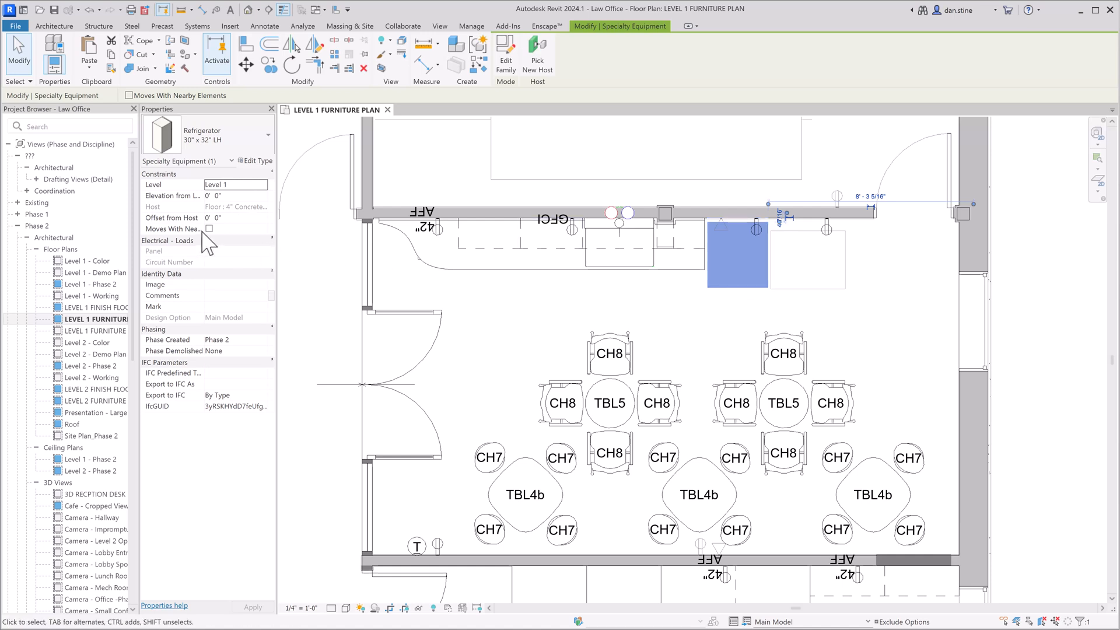
click(671, 272)
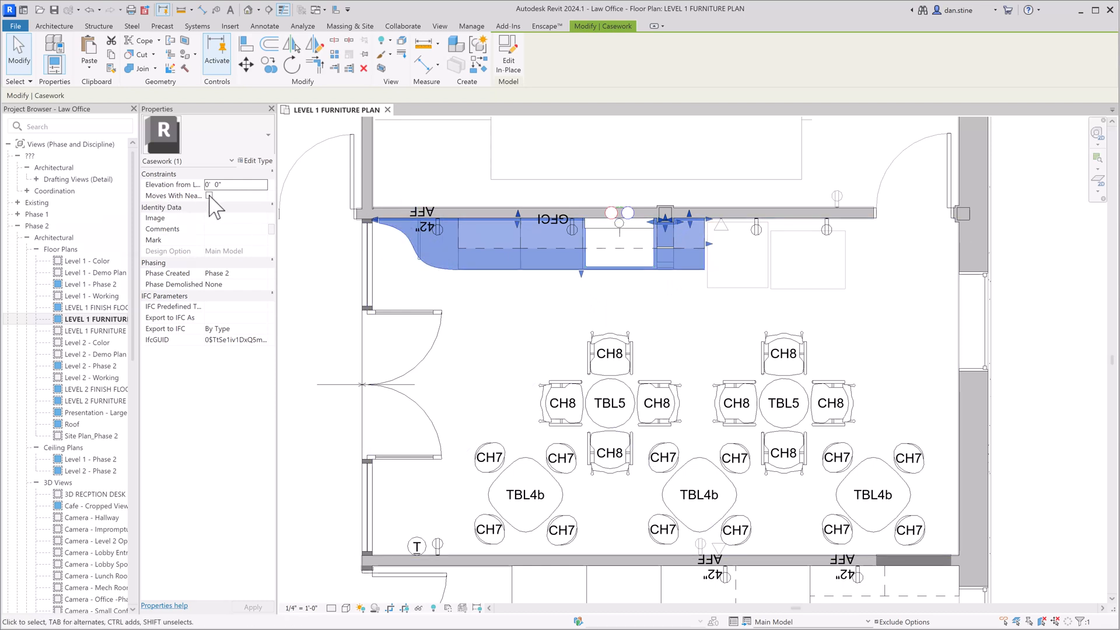
click(512, 300)
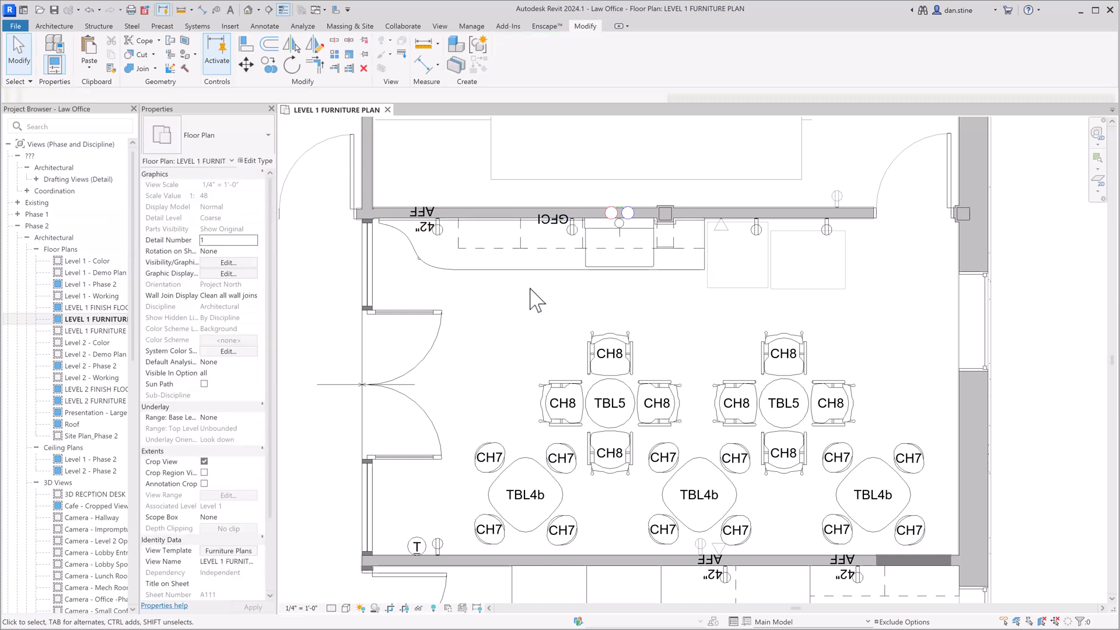
click(532, 252)
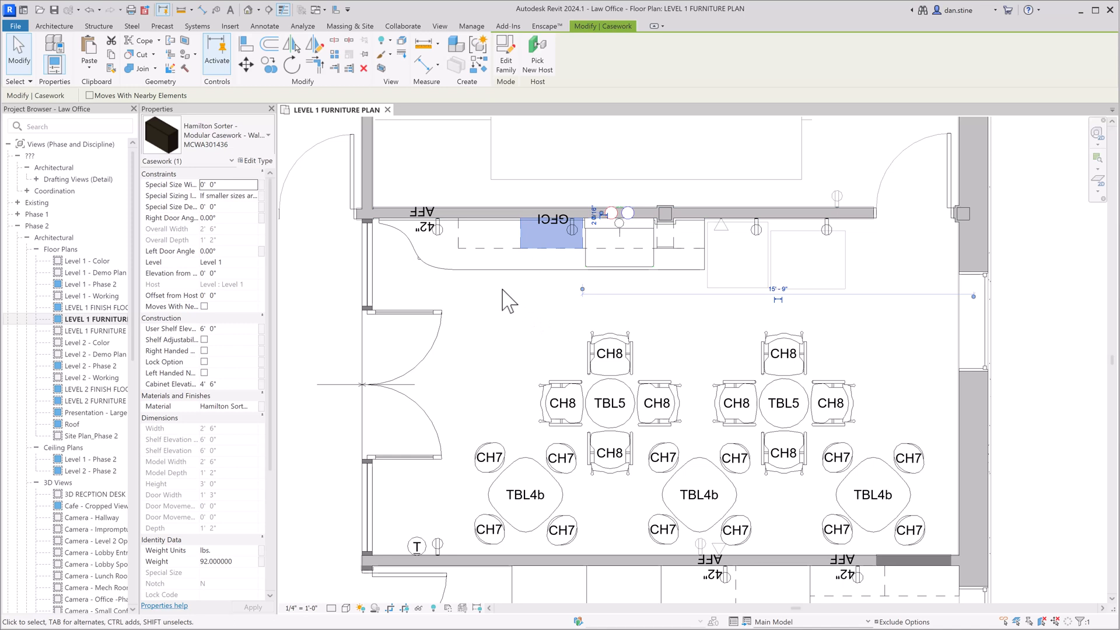
click(681, 322)
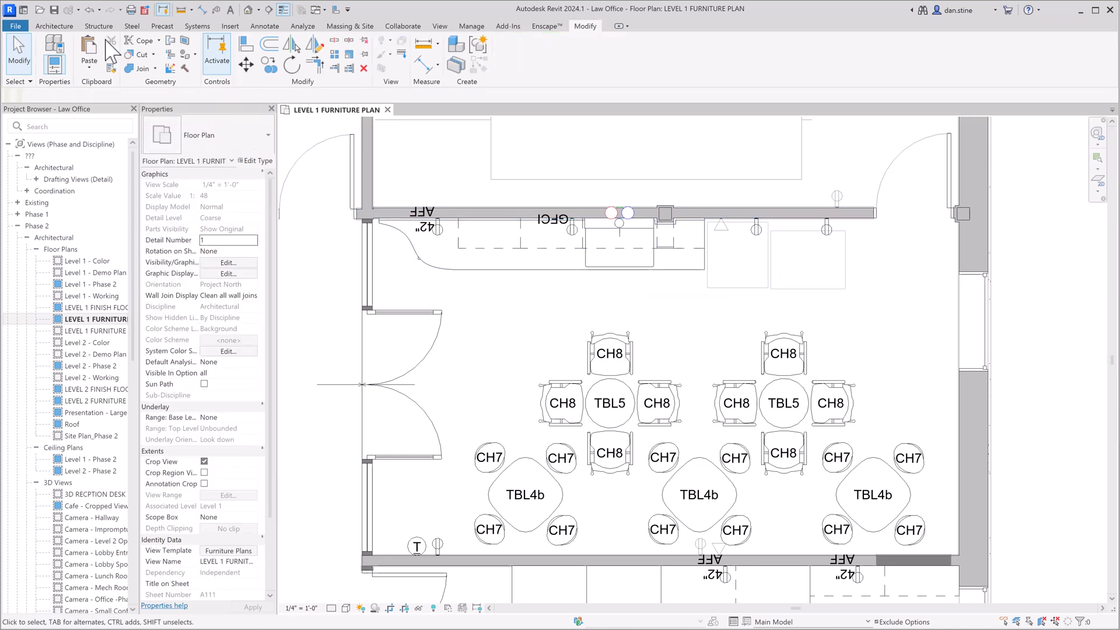
Draw a horizontal Interior - Soffit Wall about 4'-10" long in front of the vending machine, with a base offset of 0.
click(59, 26)
click(56, 51)
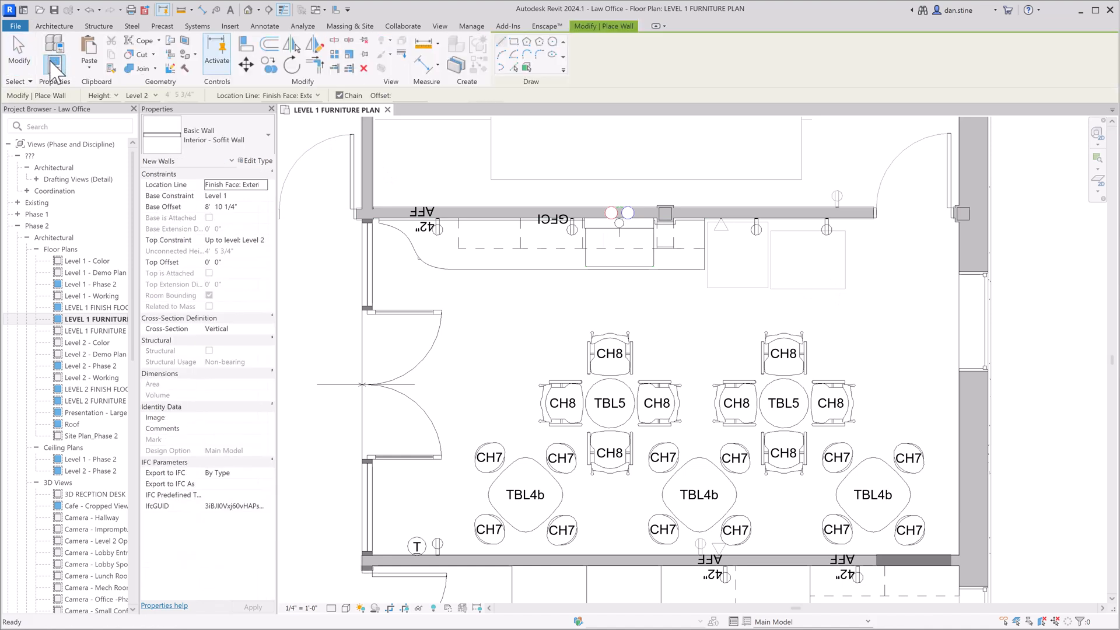
click(251, 205)
text(0)
key(Return)
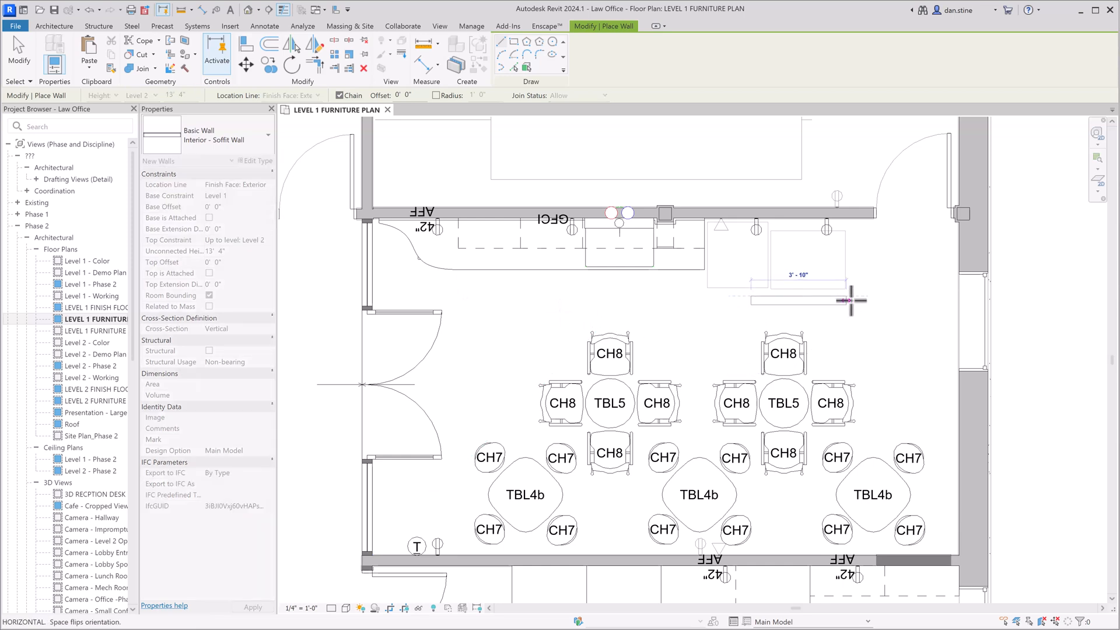
click(871, 300)
key(Escape)
key(Escape)
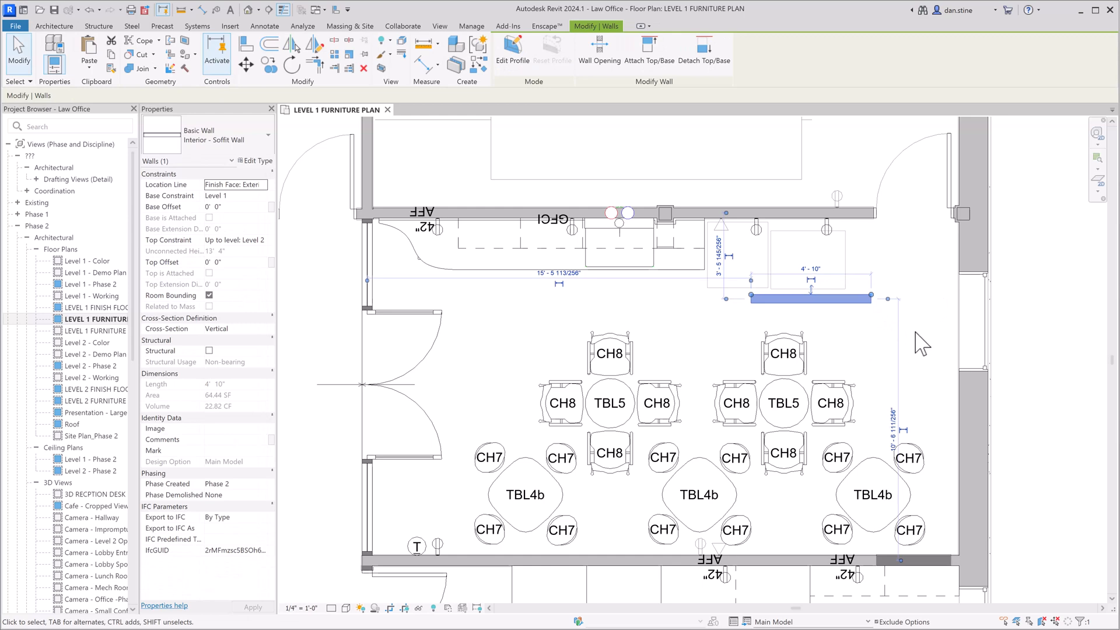
Remove the candy vending machine and paste it back aligned to the same place.
click(855, 249)
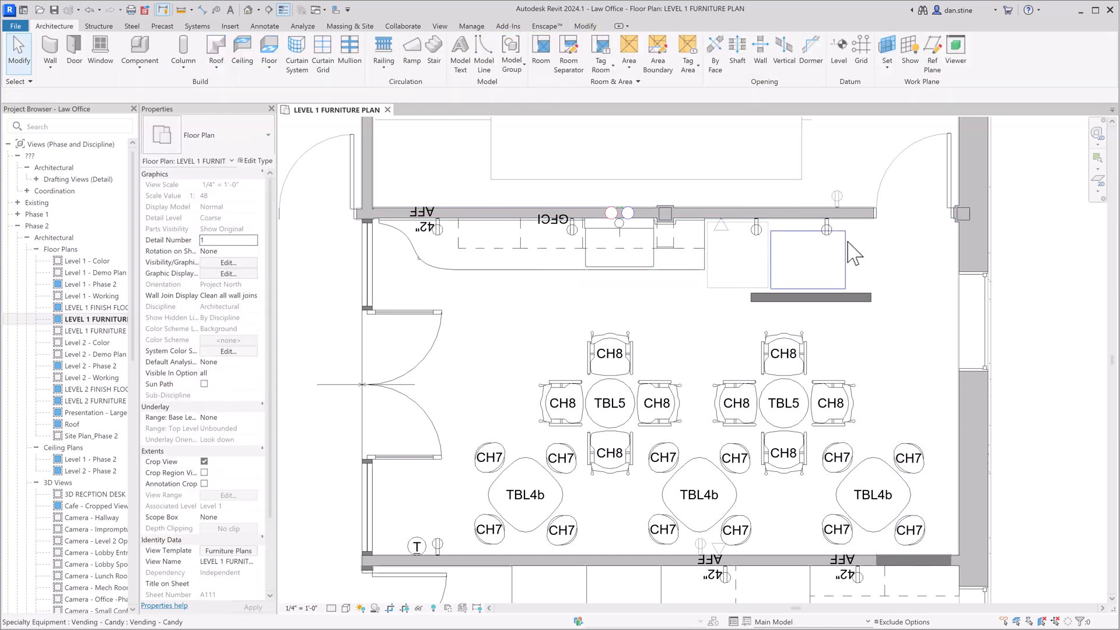
click(845, 257)
key(Delete)
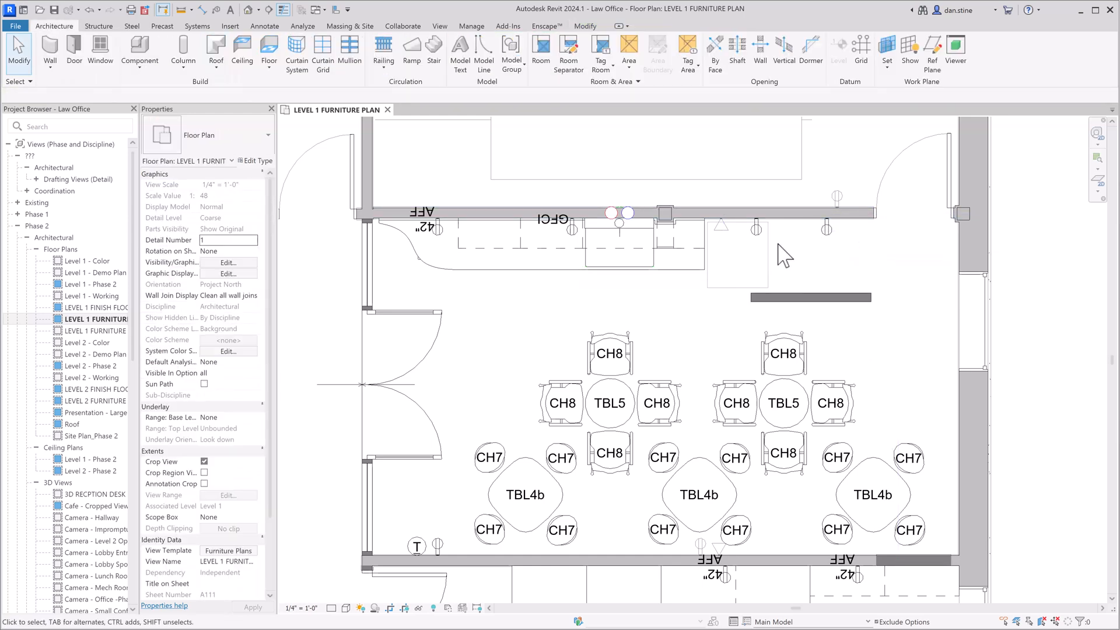
click(589, 28)
click(95, 70)
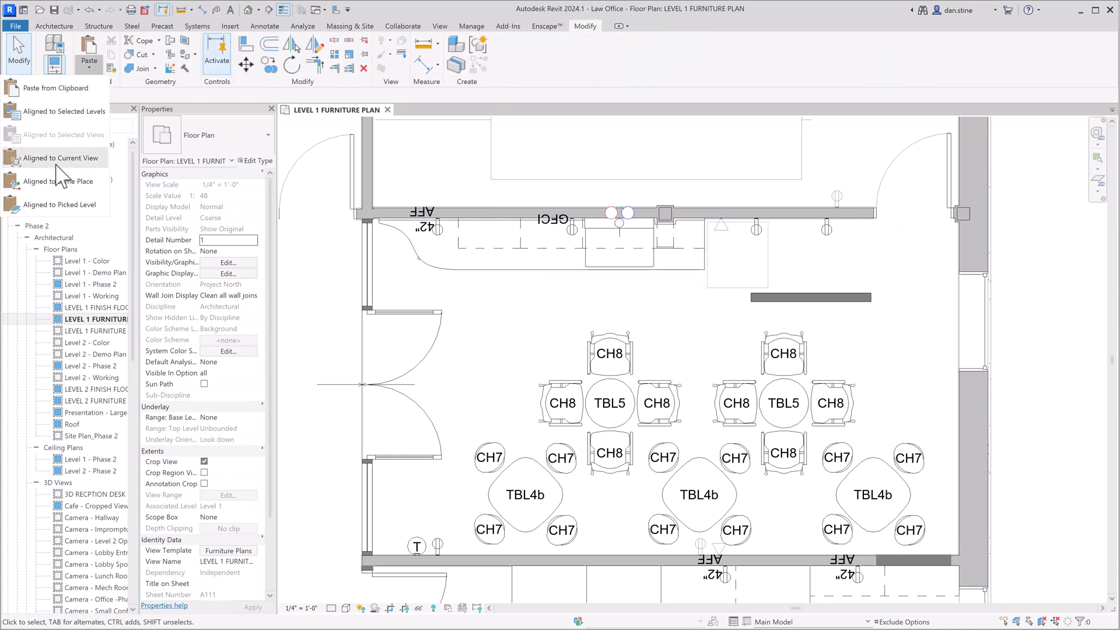
click(35, 174)
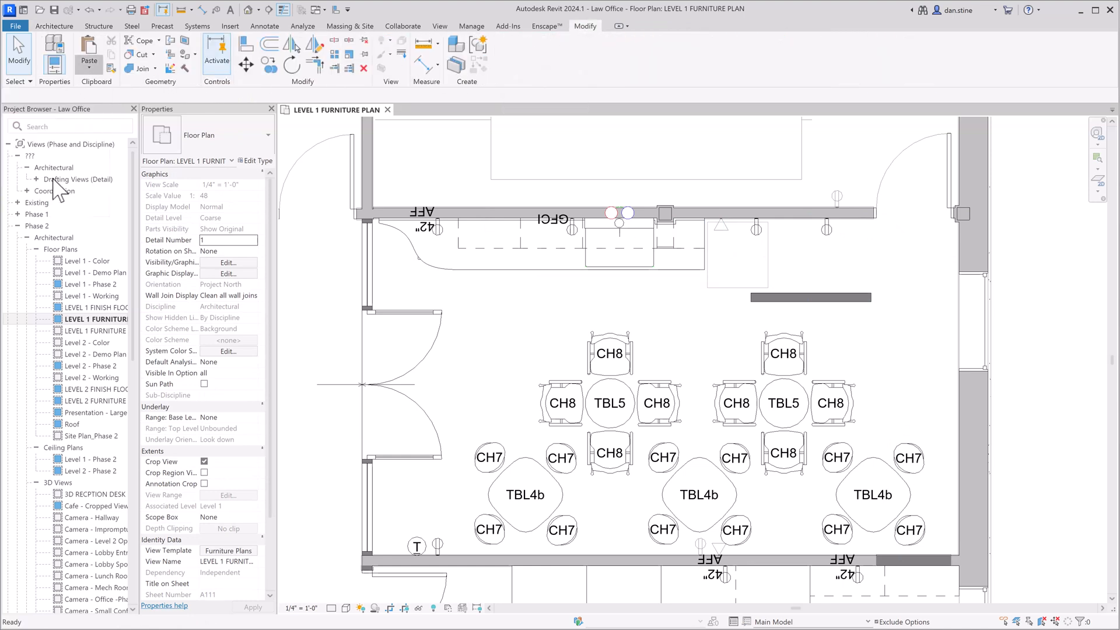
Try moving the short soffit wall away from the vending machine to test whether the machine follows, and undo the move.
click(859, 299)
drag(856, 300, 861, 321)
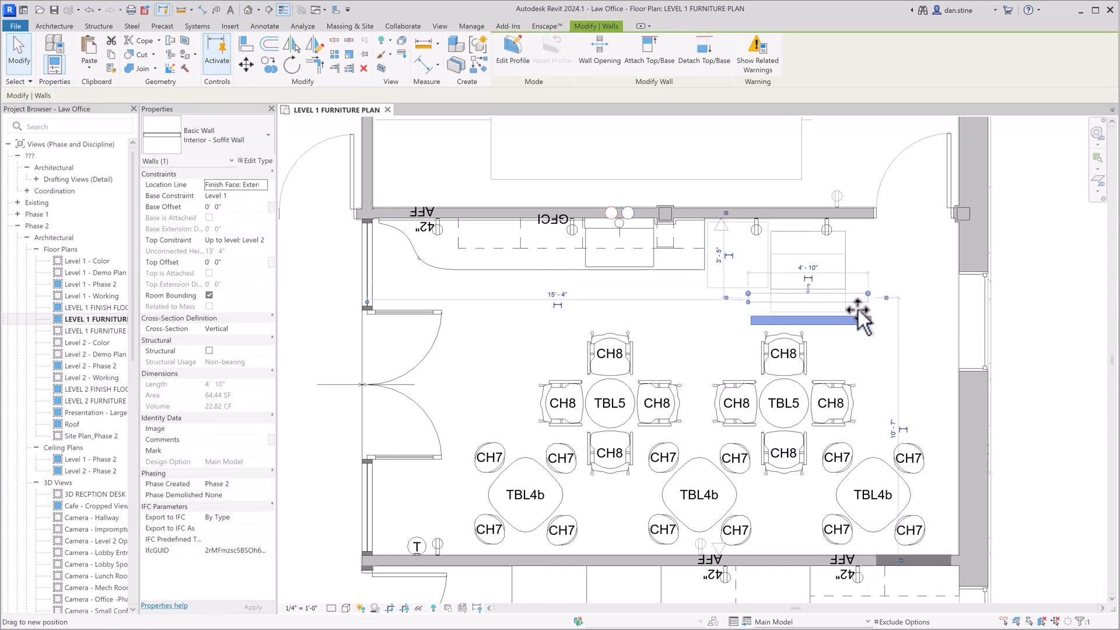
key(ctrl+z)
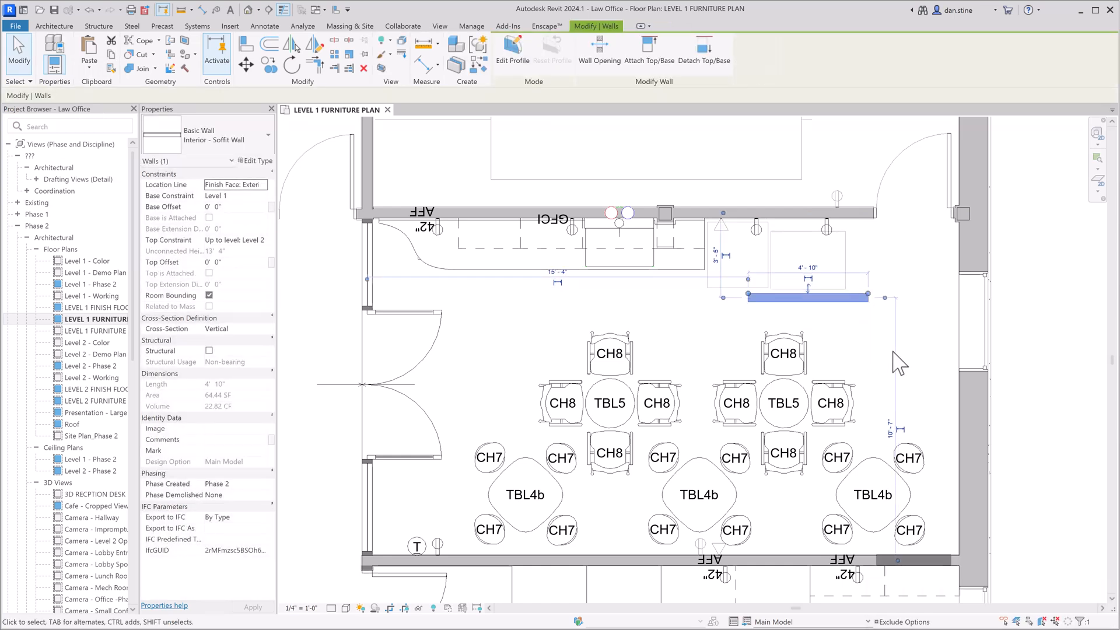
Move the long partition wall away from the counter to test whether the vending machine follows it.
click(811, 211)
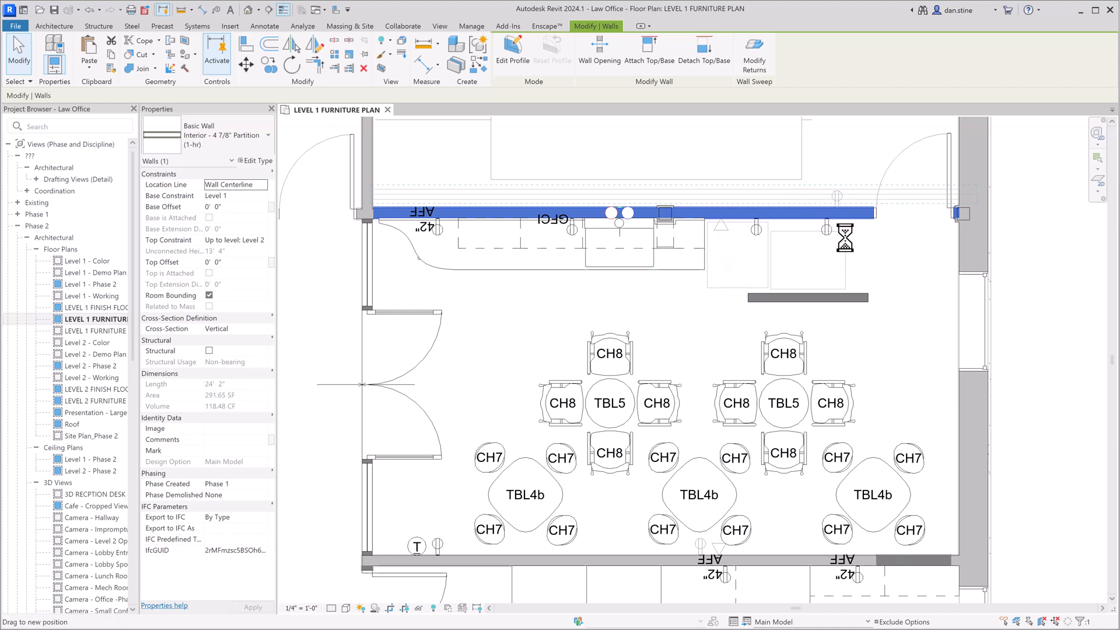
click(868, 345)
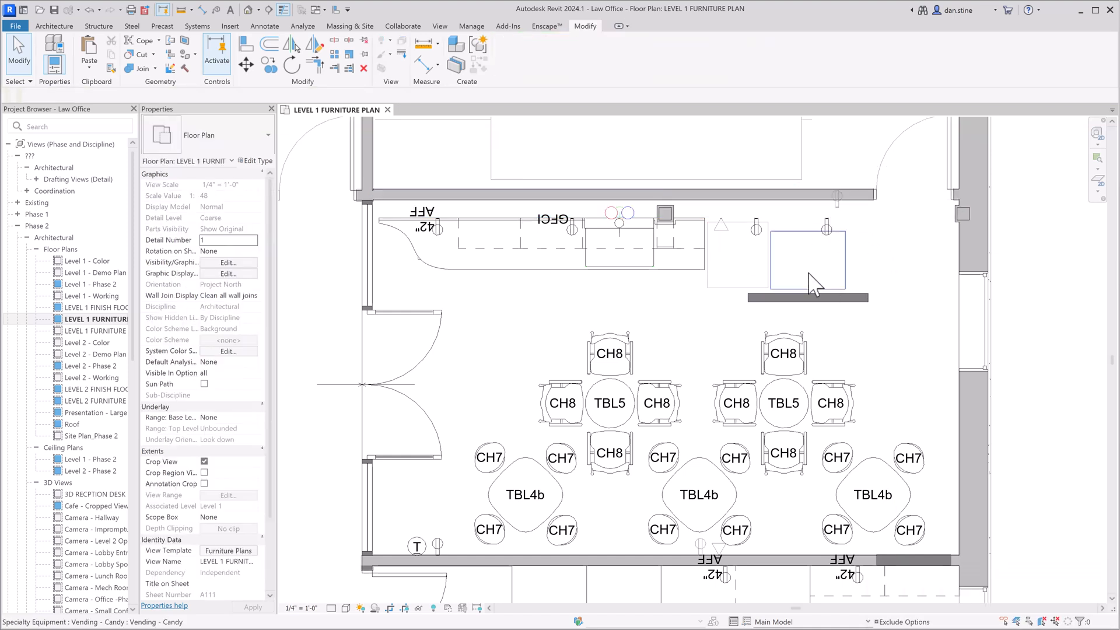